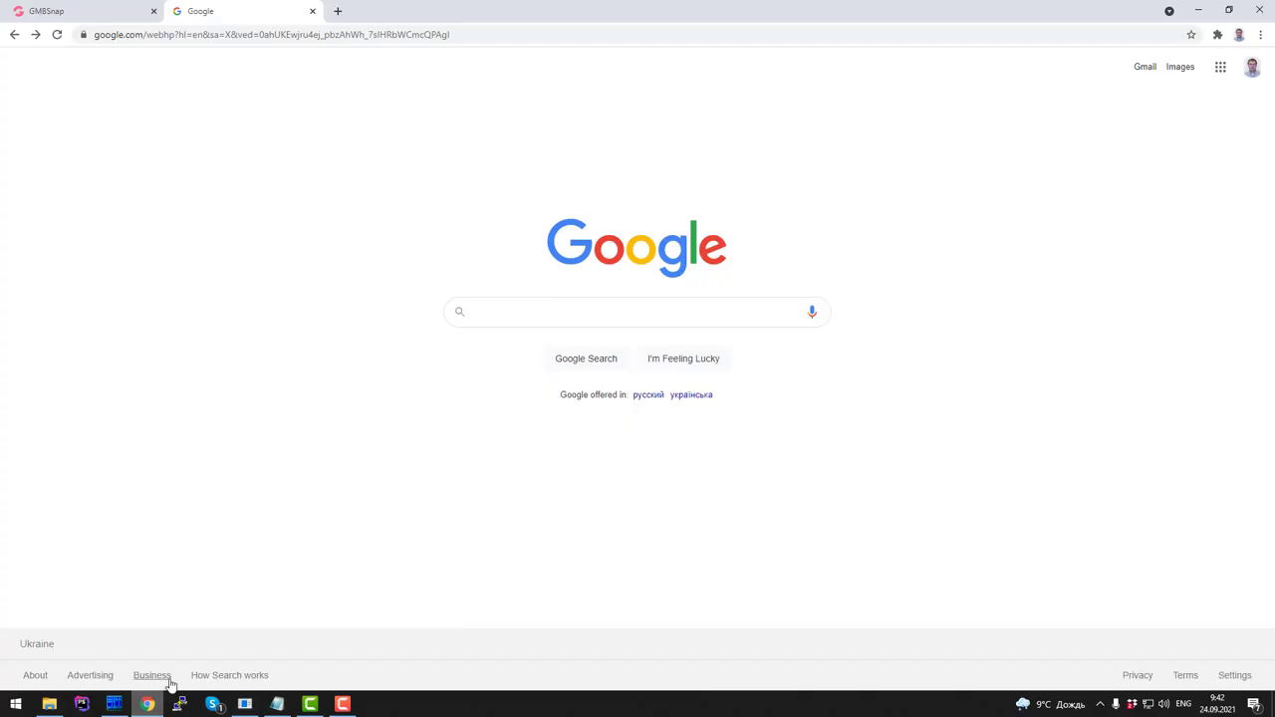
Compare Google's local results for "wedding photographers Wednesbury", "photographers Wednesbury" and the second query with "near" added.
click(574, 317)
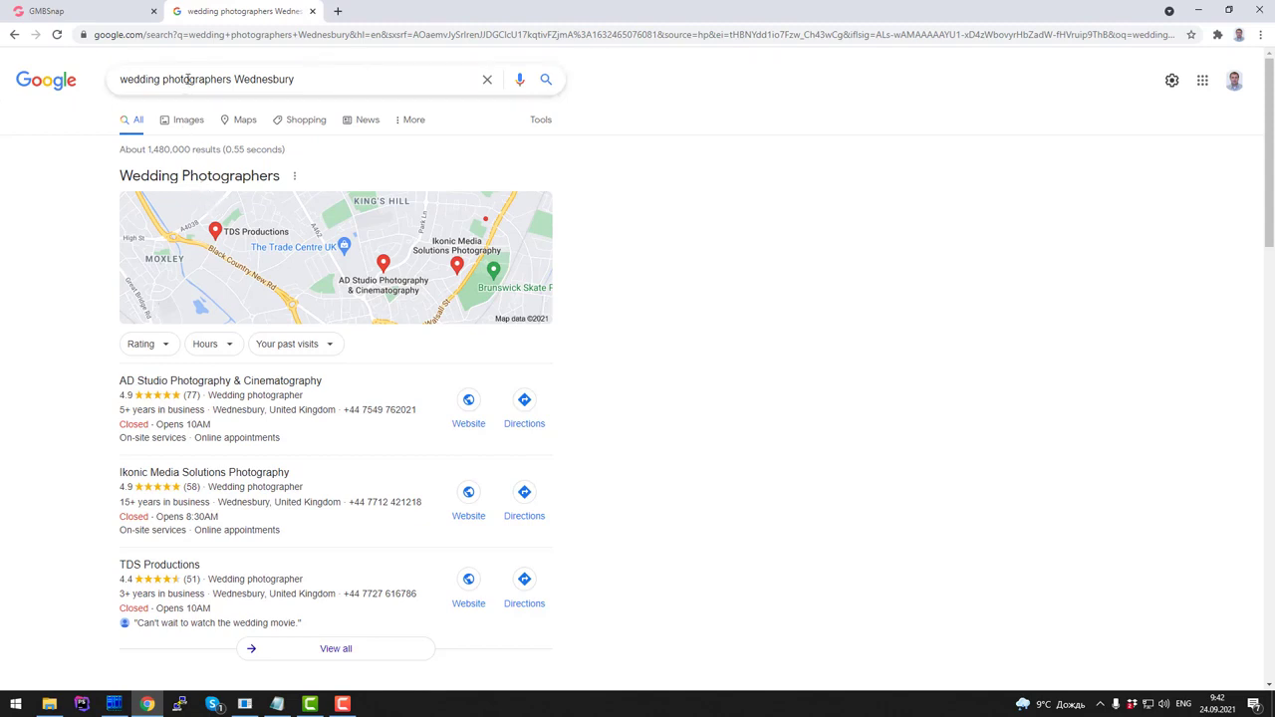
double_click(140, 79)
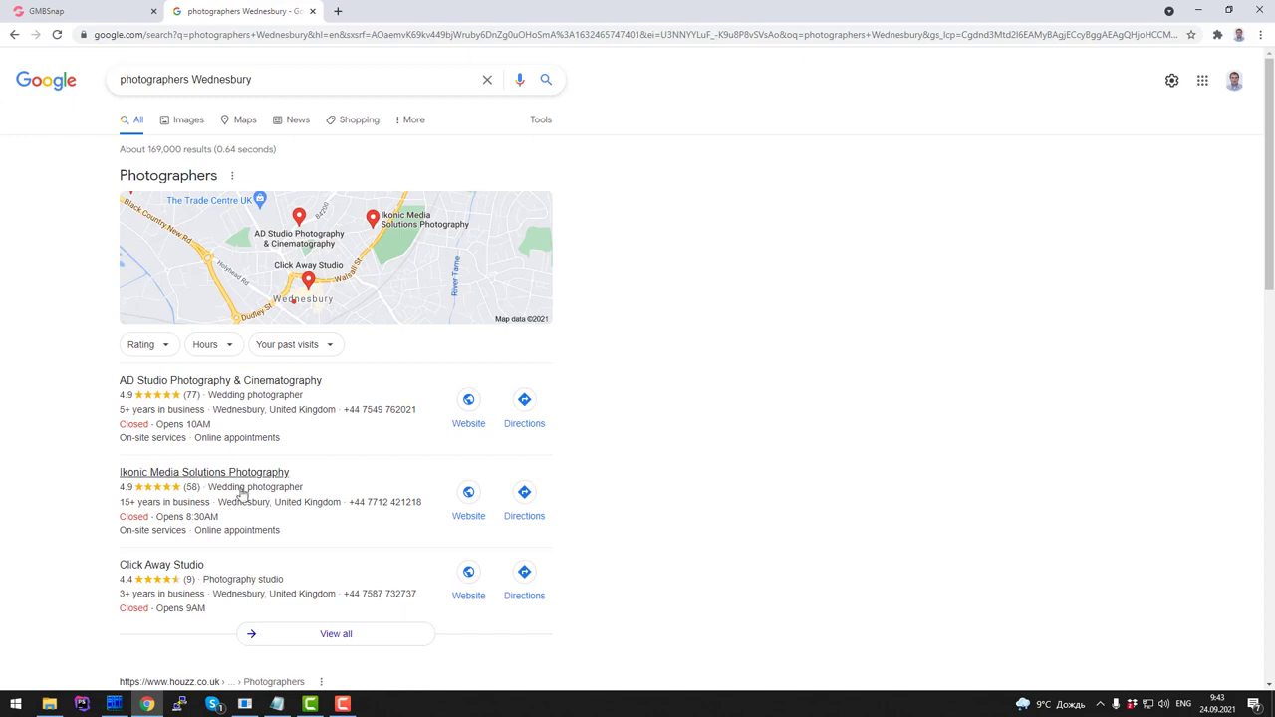
click(207, 80)
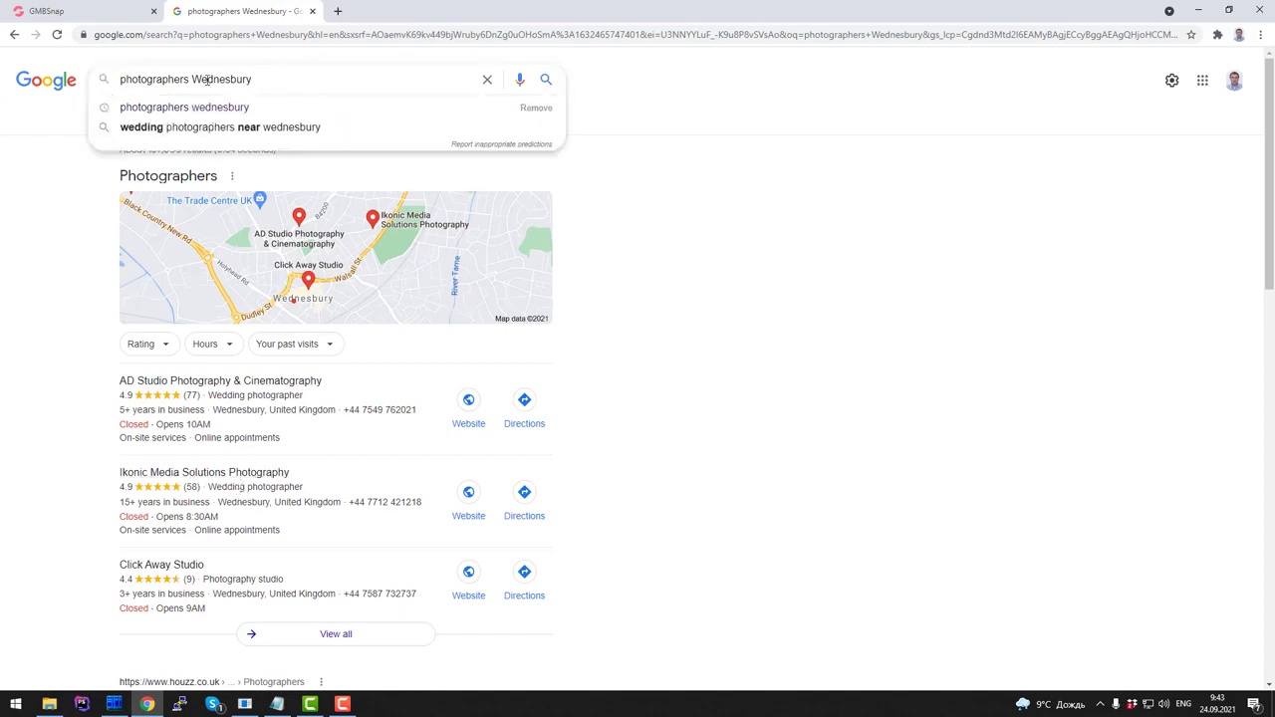
text(near)
key(Return)
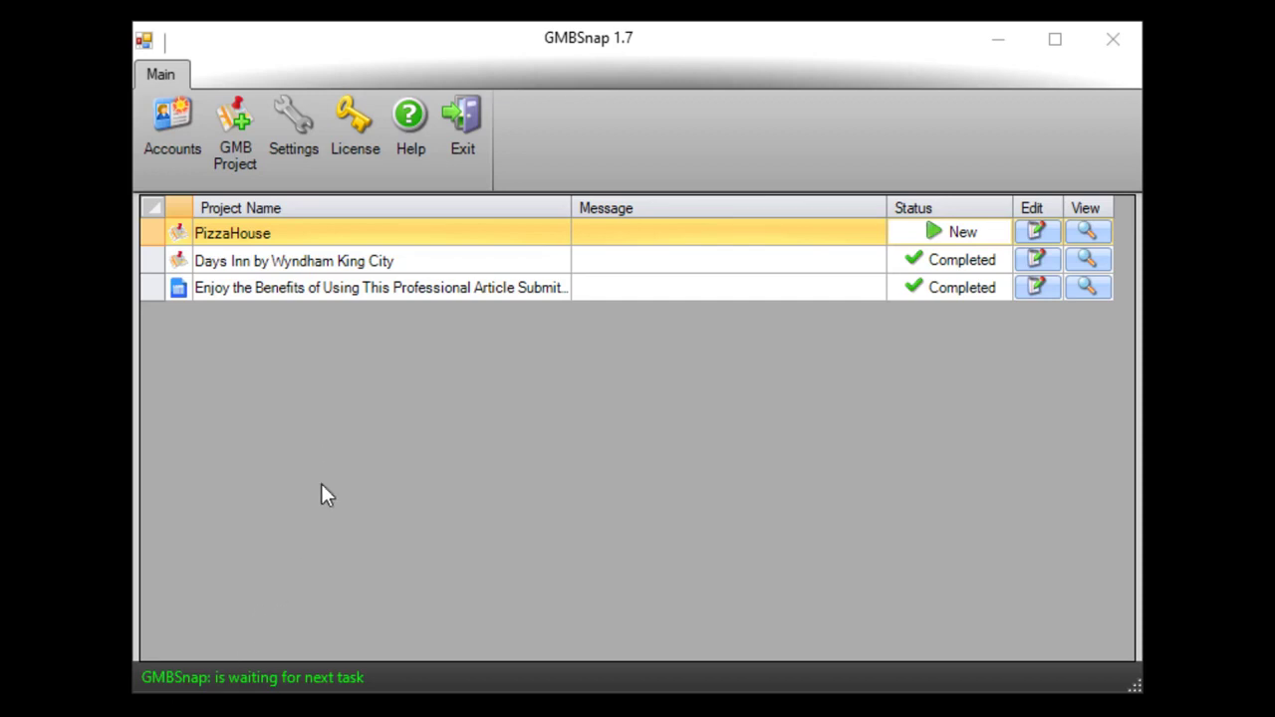
In GMBSnap, start a GMB project and fill its business data by searching for Days Inn by Wyndham King City.
click(235, 121)
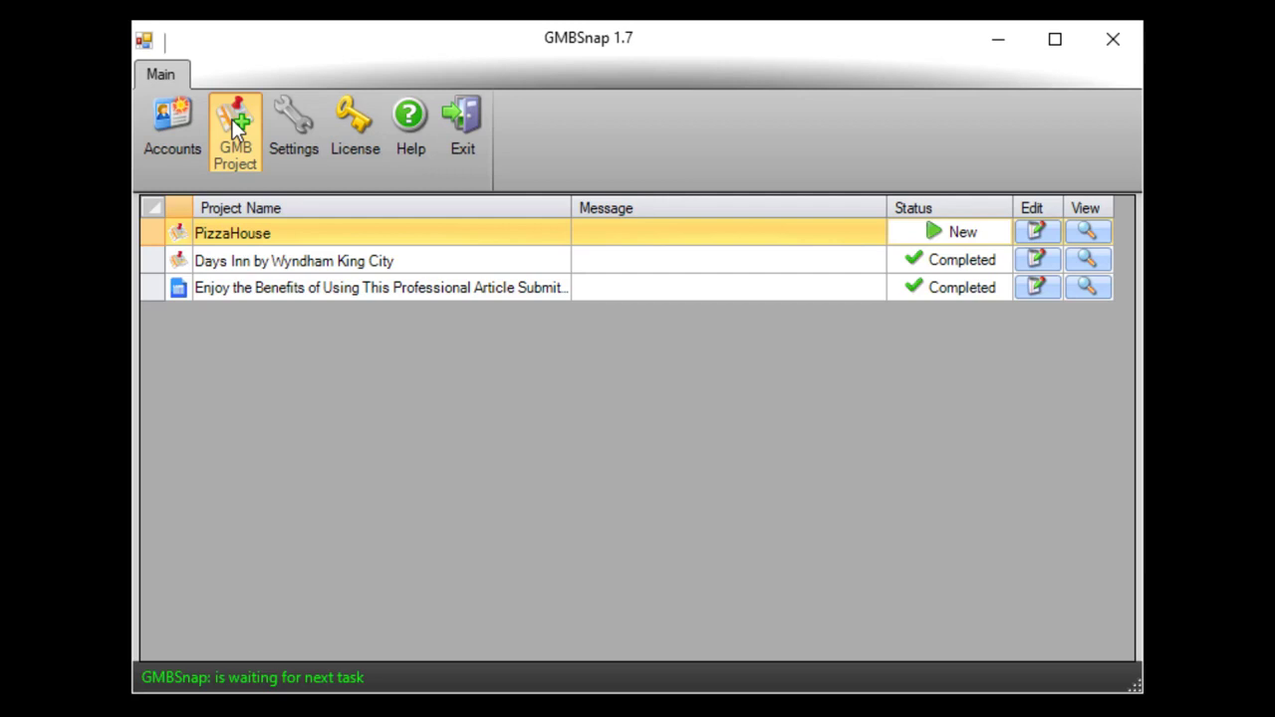
click(568, 248)
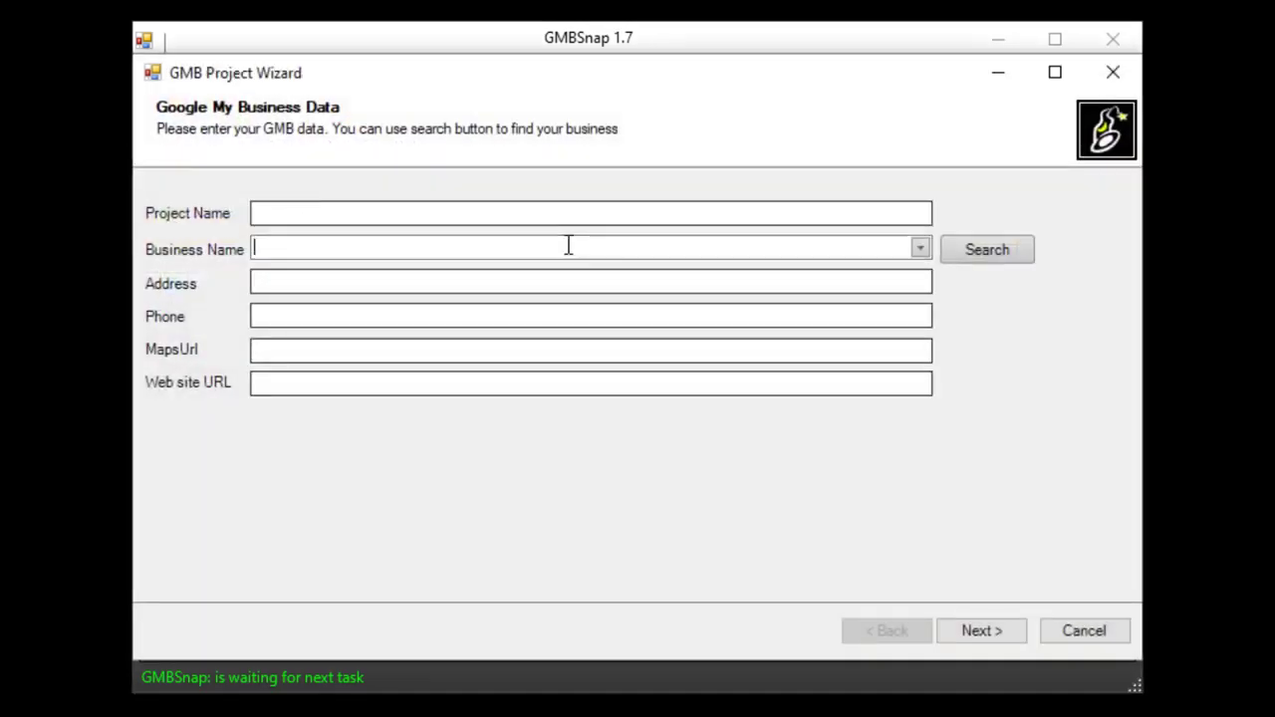
text(Days Inn by Wyndham King City)
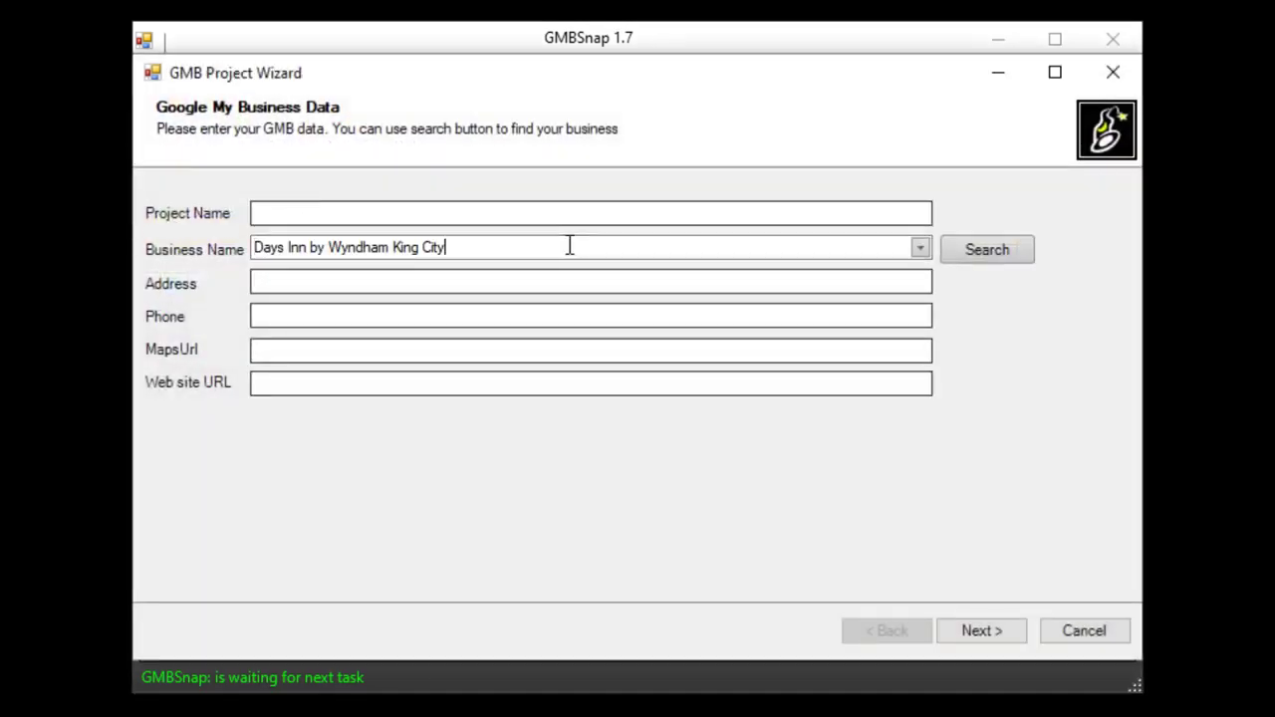
click(984, 250)
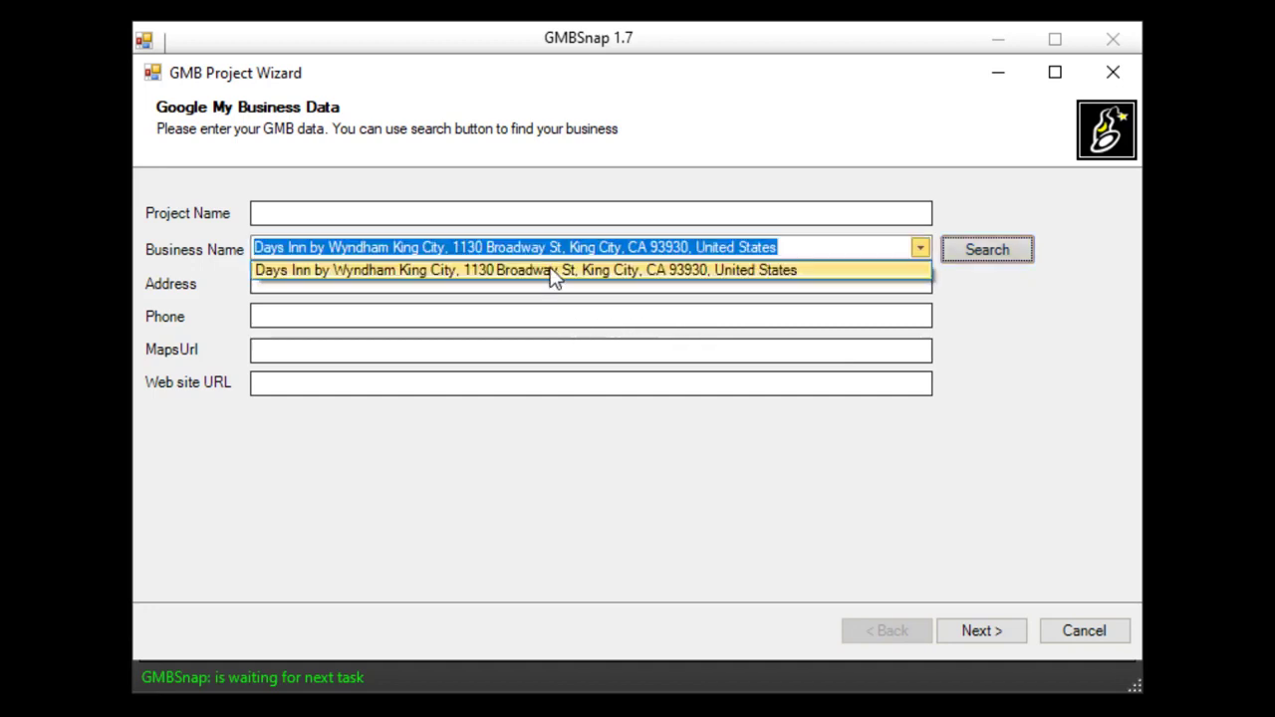
click(554, 270)
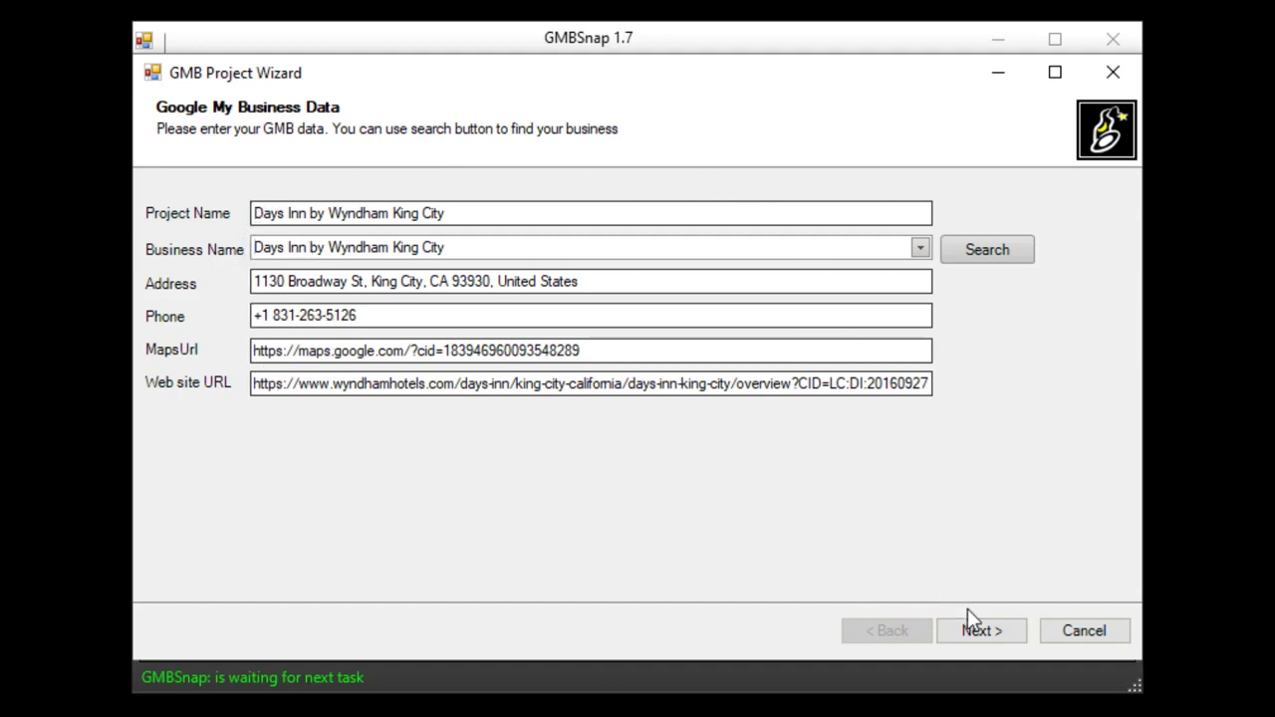
click(982, 632)
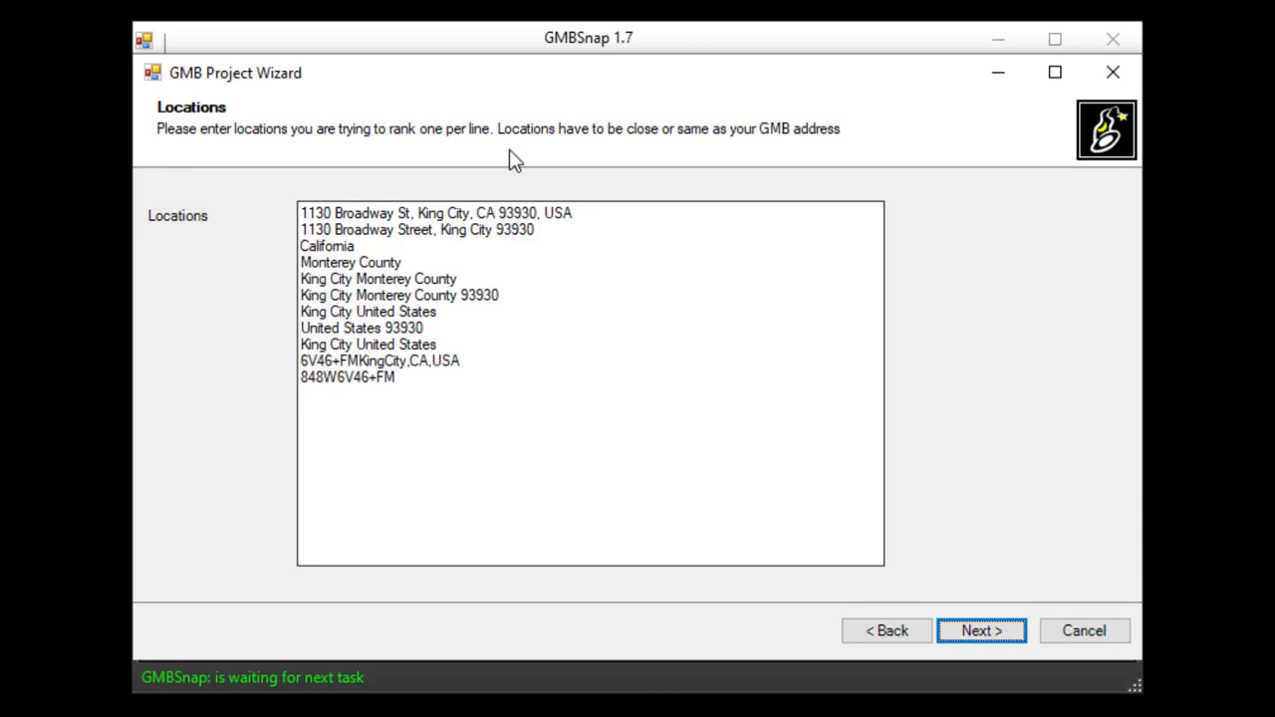
Accept the suggested locations and enter the keywords Fresh Amenities, San Lorenzo Park, Talus Caves, Mission San Antonio de Padua and Soledad Mission.
click(753, 462)
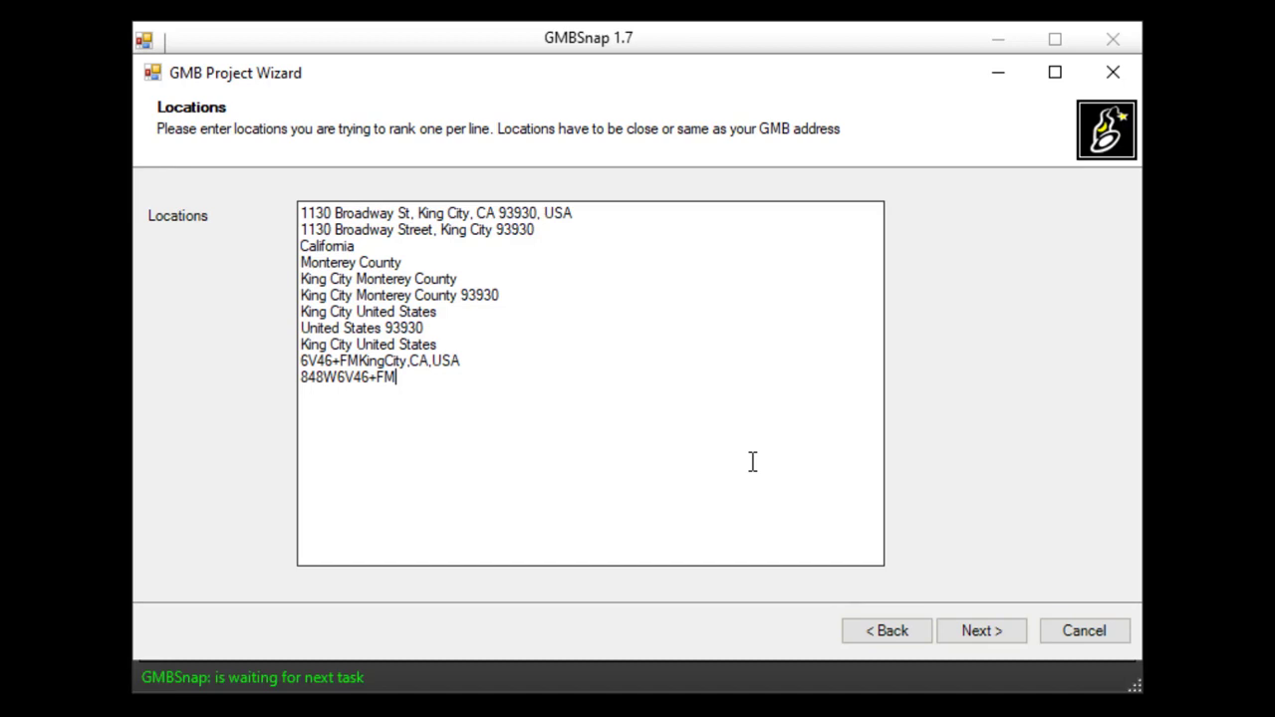
click(995, 628)
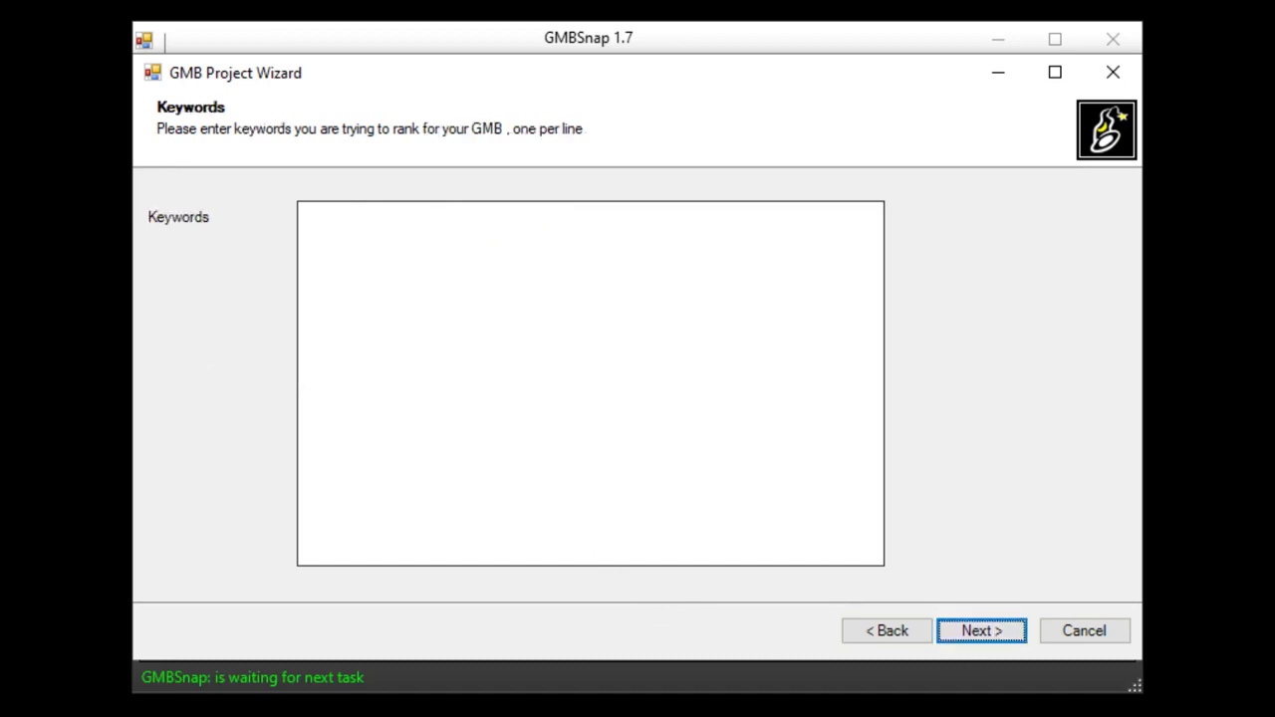
key(alt+Tab)
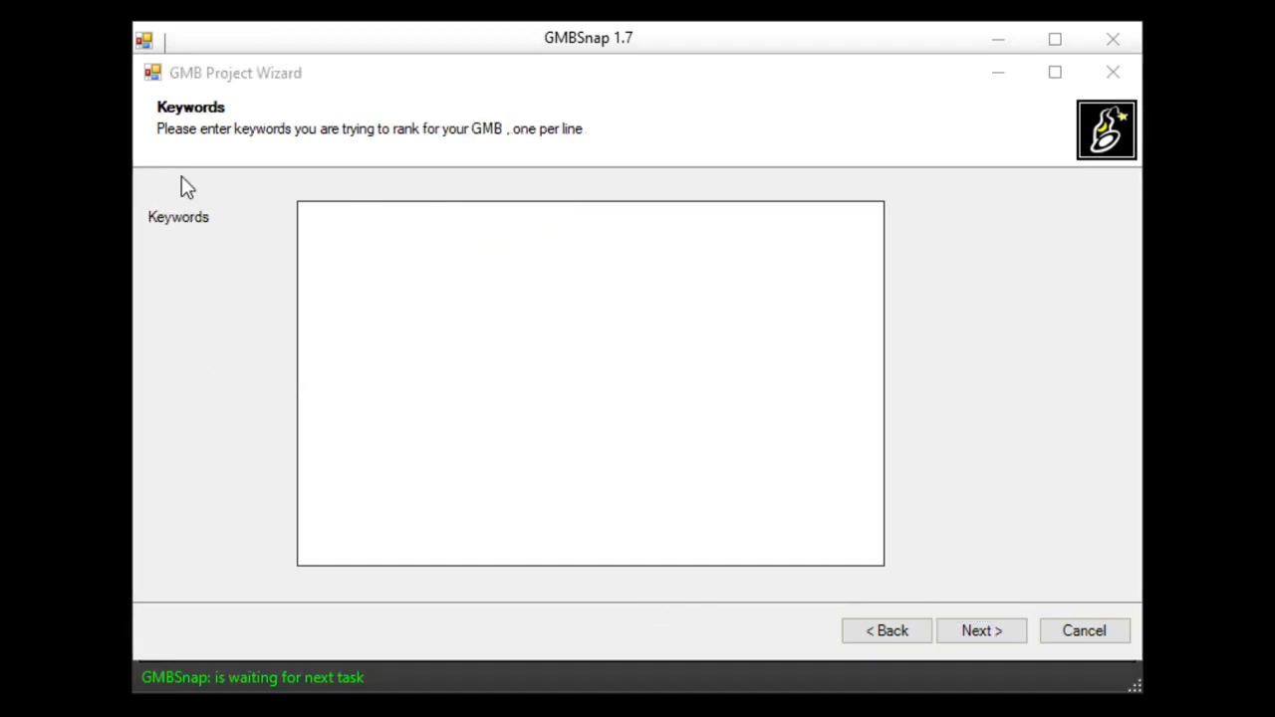
click(475, 245)
text(Fresh Amenities San Lorenzo Park Talus Caves Mission San Antonio de Padua Soledad Mission)
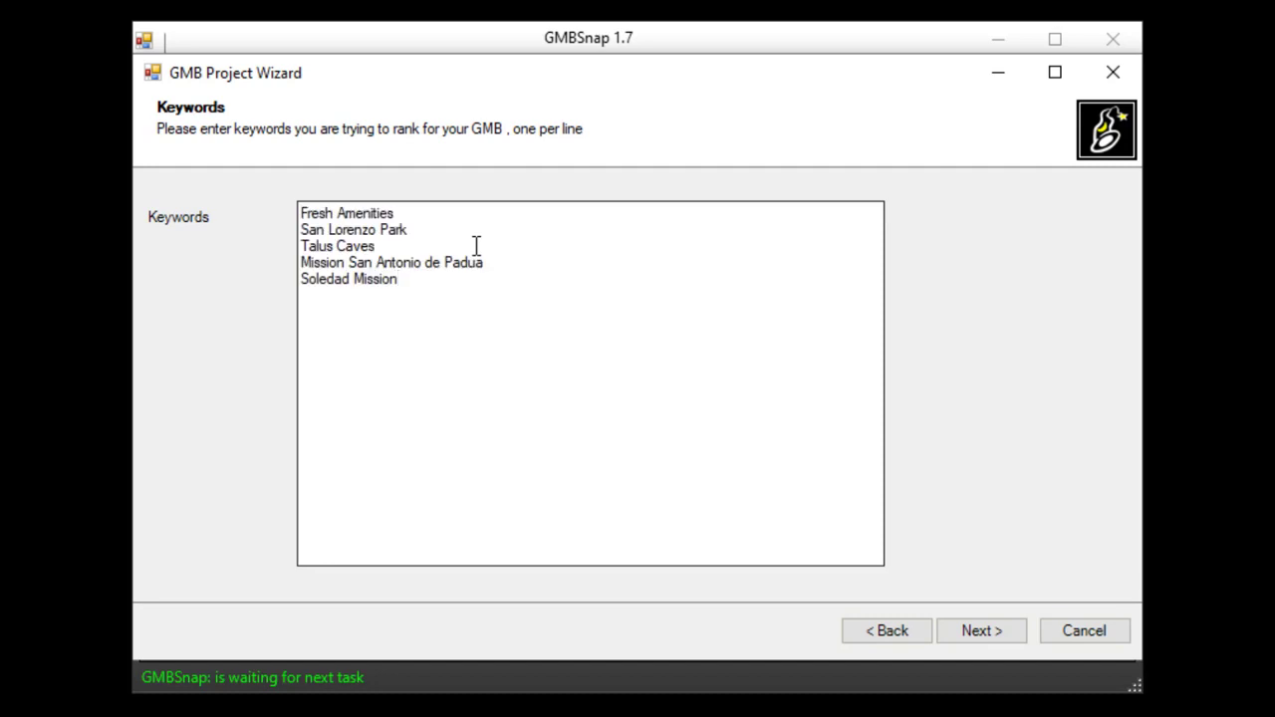
click(995, 634)
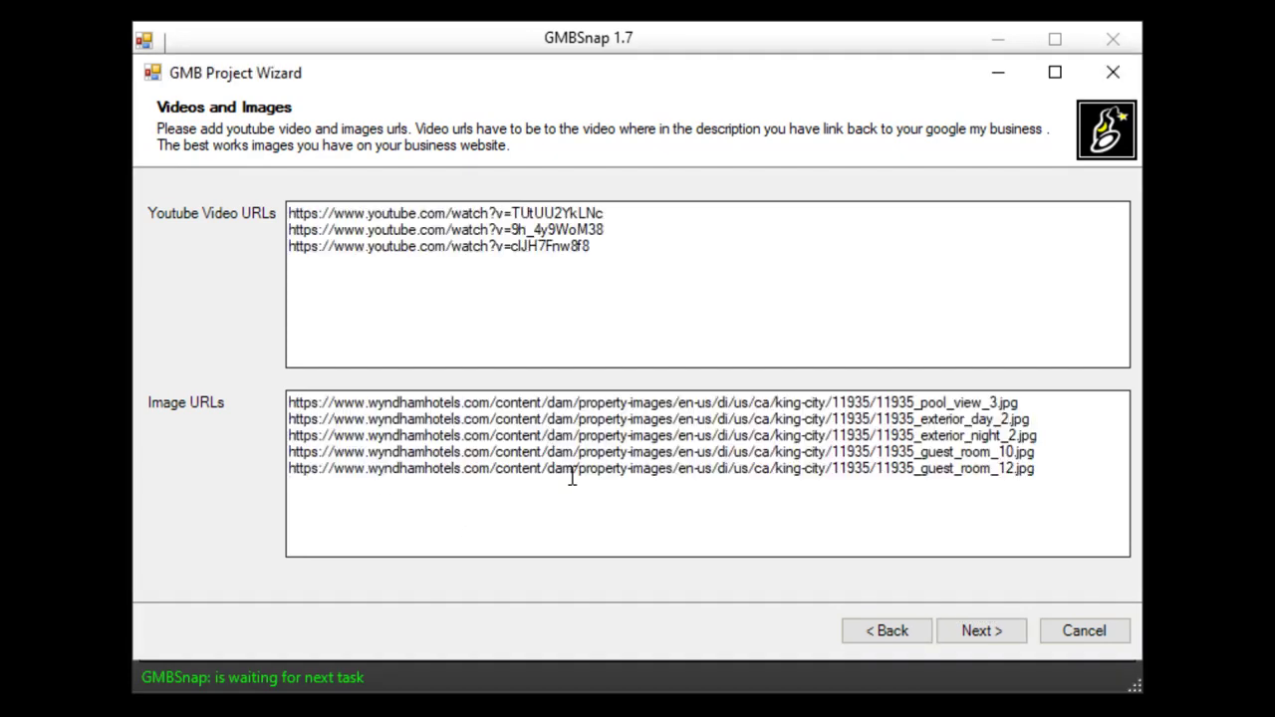
Proceed past the media URLs and accounts and fill in the article title and body with the text in spun format.
click(968, 630)
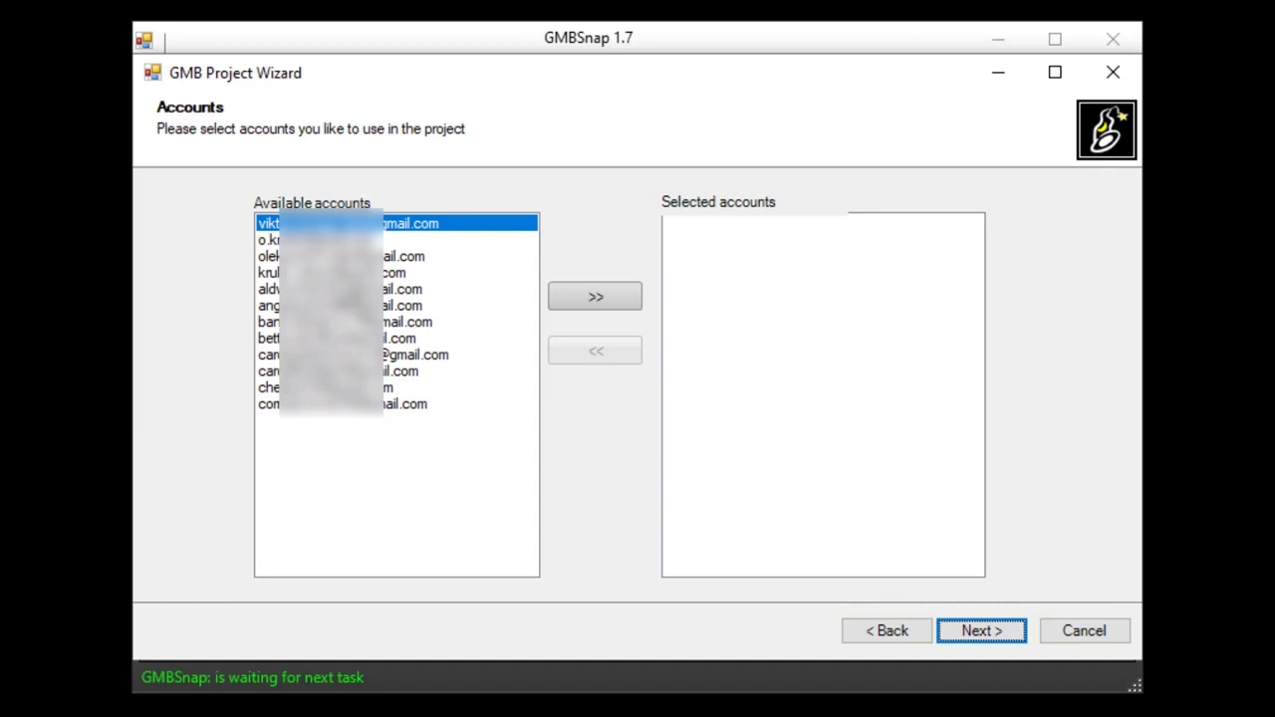
click(968, 638)
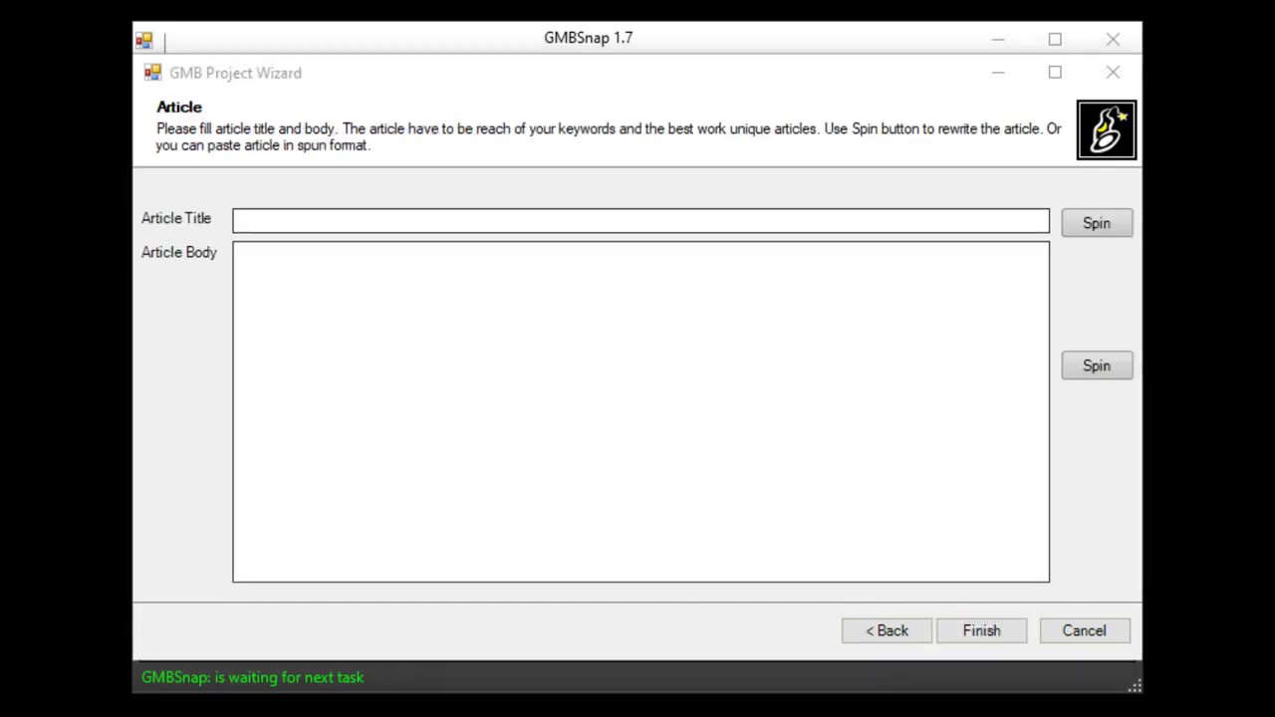
click(380, 220)
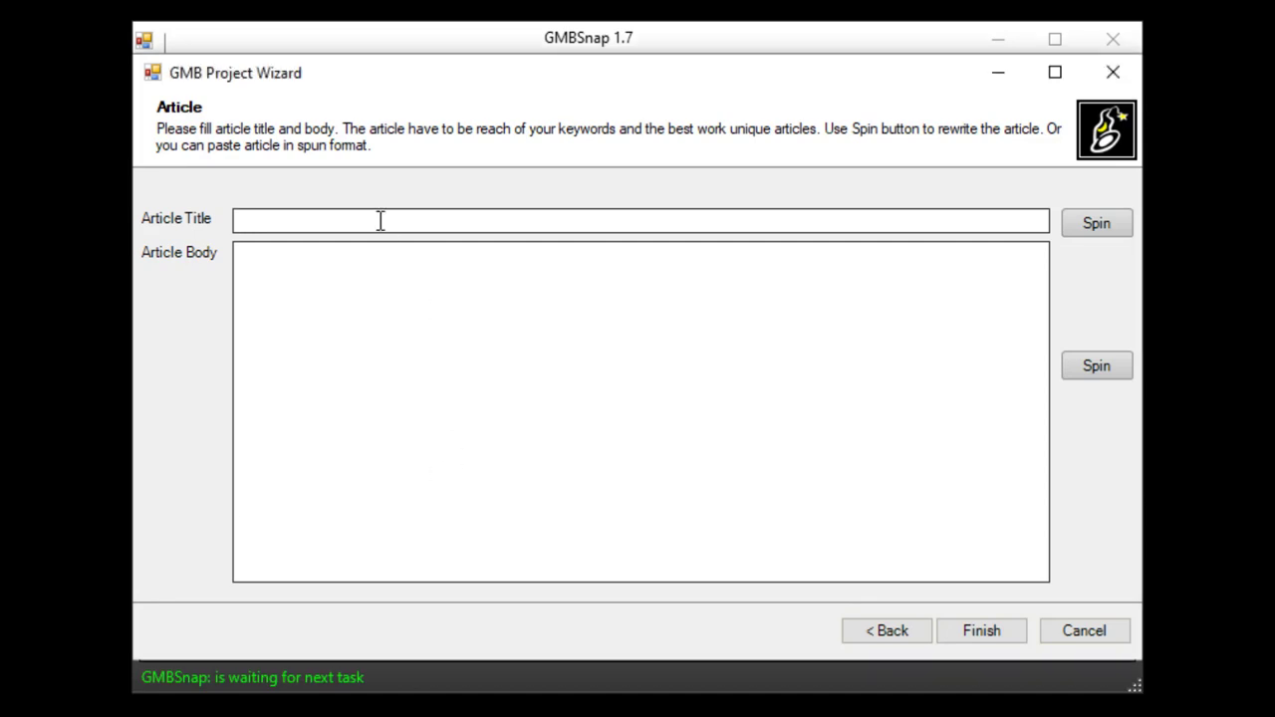
text(https://www.wyndhamhotels.com/content/dam/property-images/en-us/di/us/ca/king-city/11935/11935_pool_view_3.jpg)
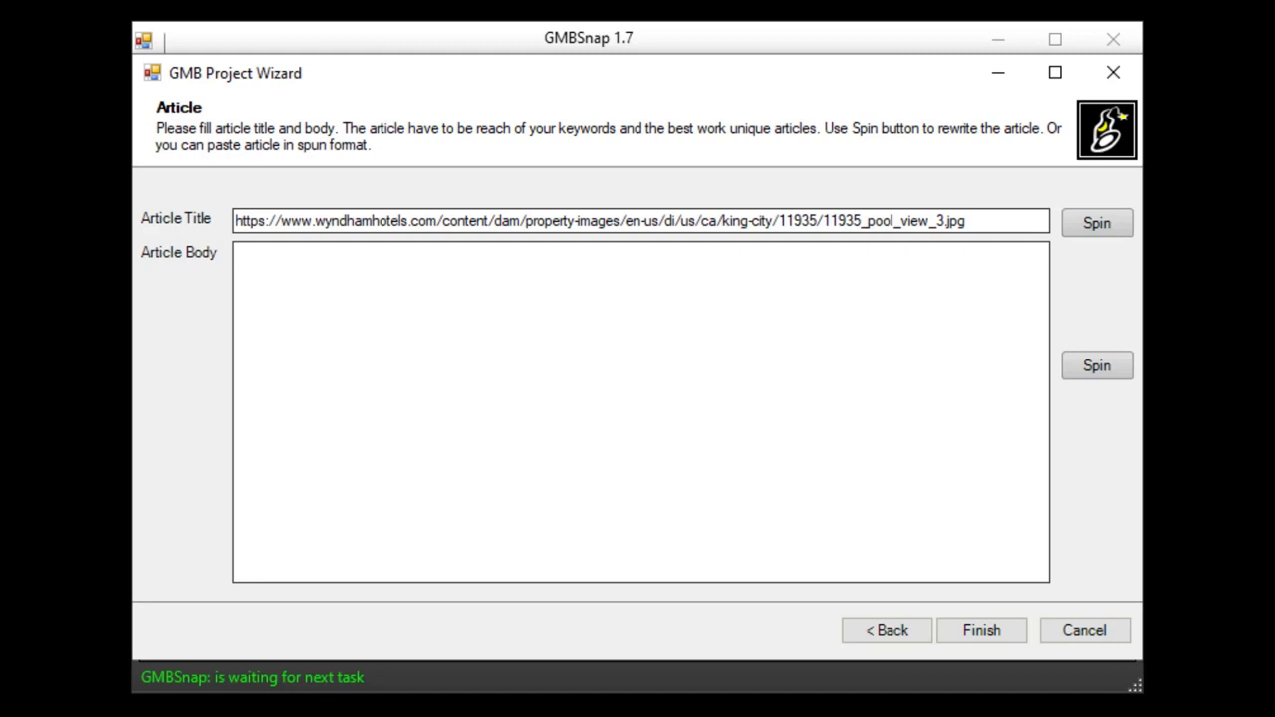
key(ctrl+v)
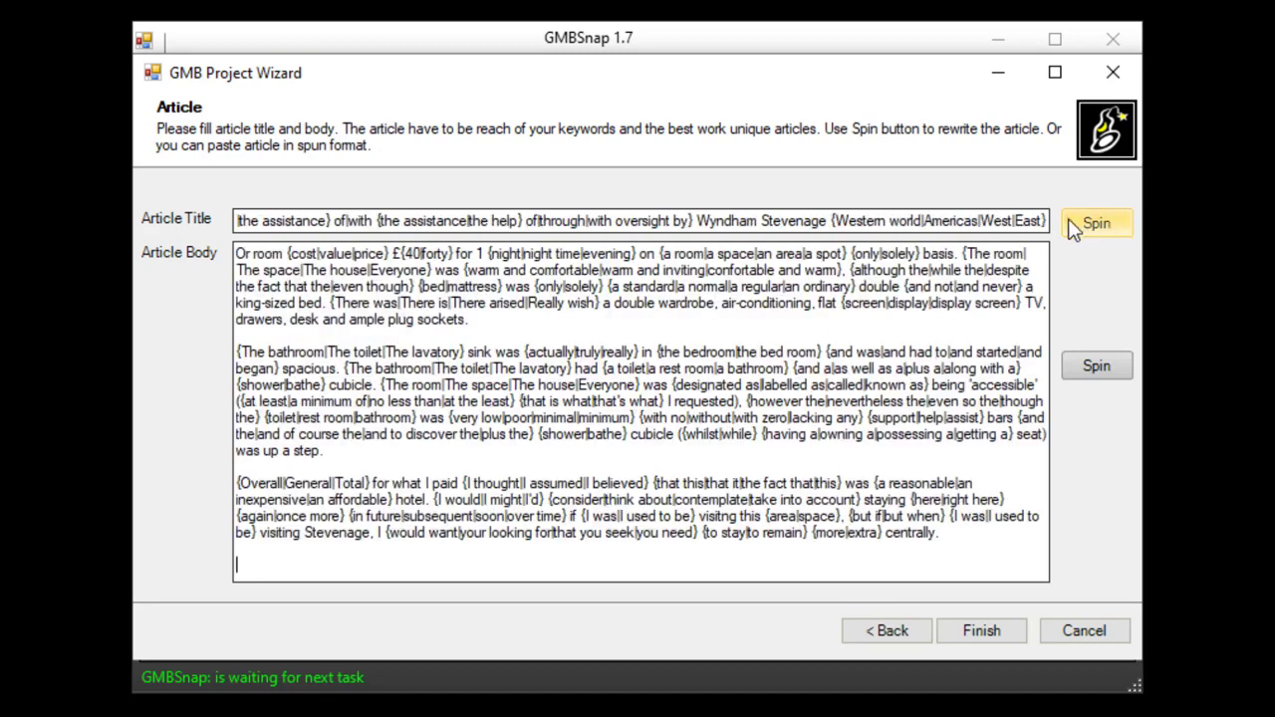
Review the article title's spin variations in Magic Article Rewriter, accept the title and finish the project.
click(1096, 223)
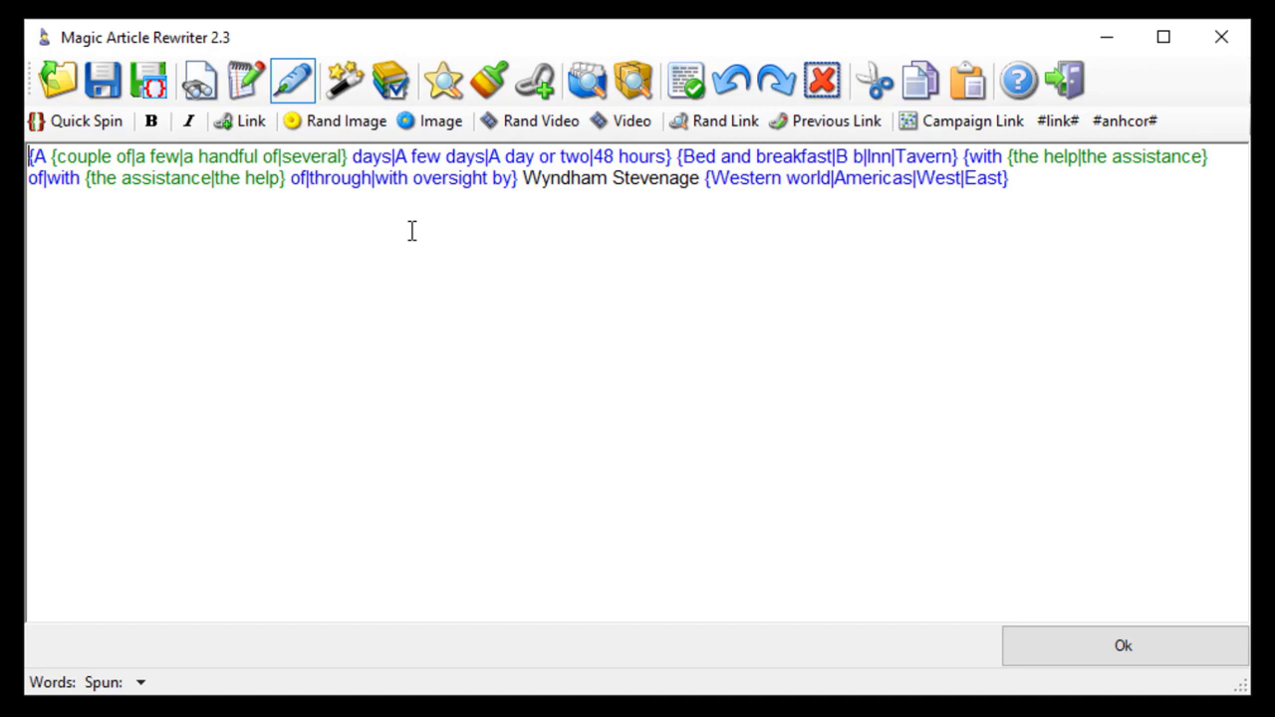
click(447, 110)
click(723, 412)
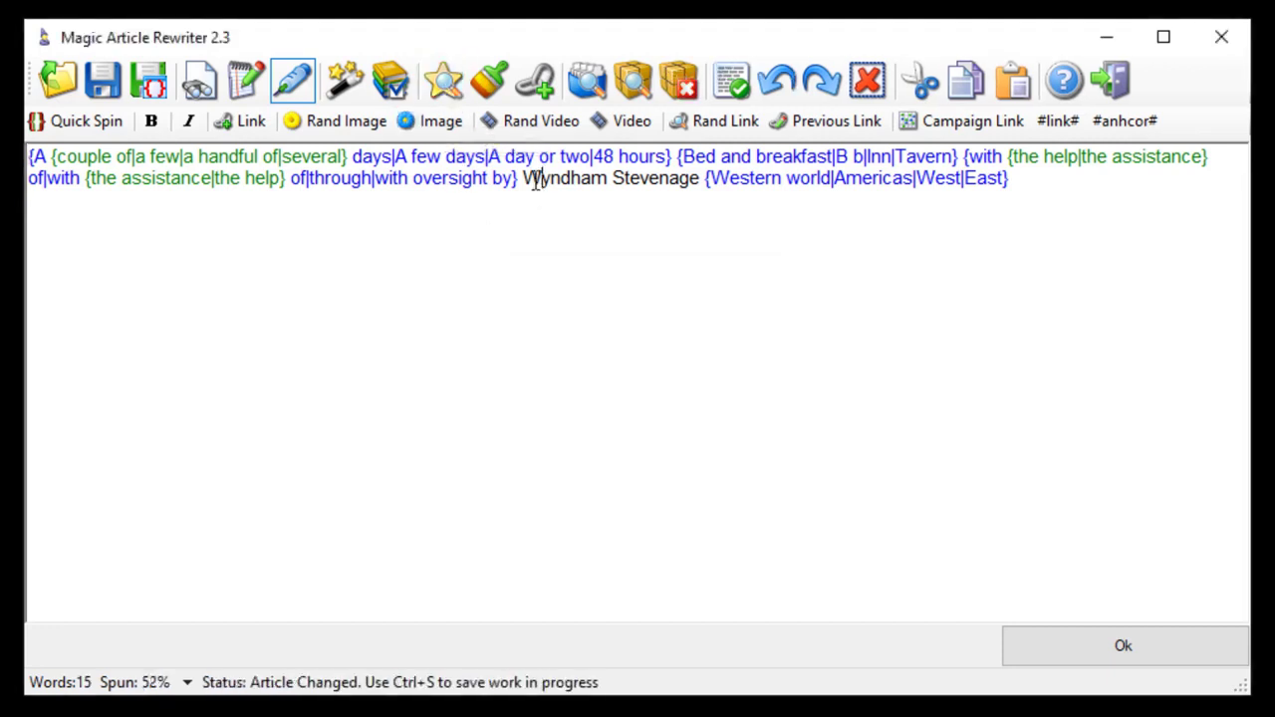
double_click(535, 177)
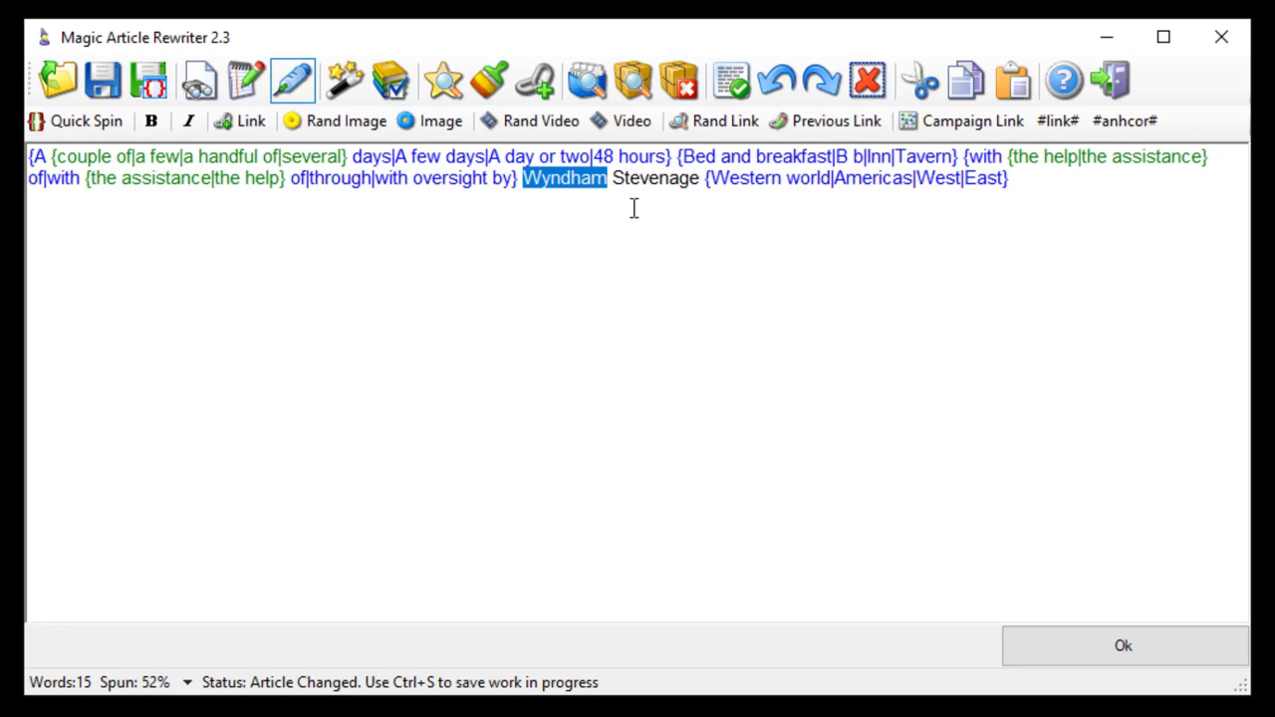
click(1110, 654)
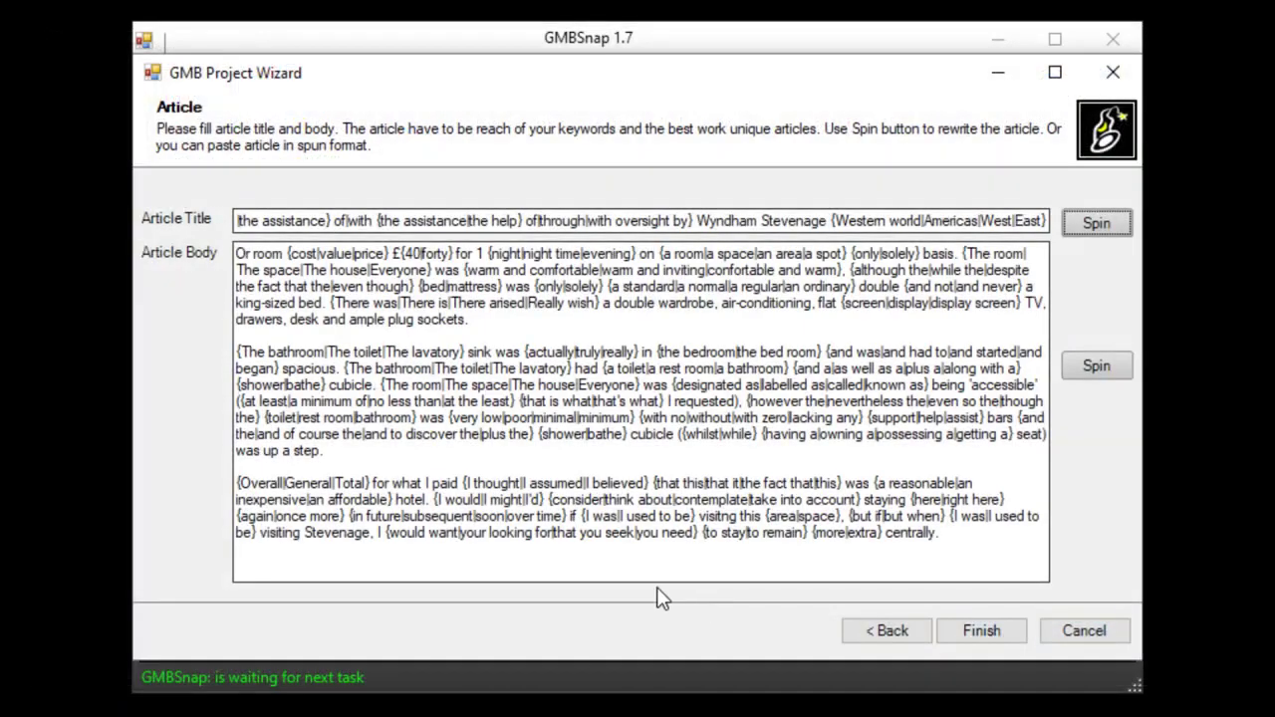
click(991, 641)
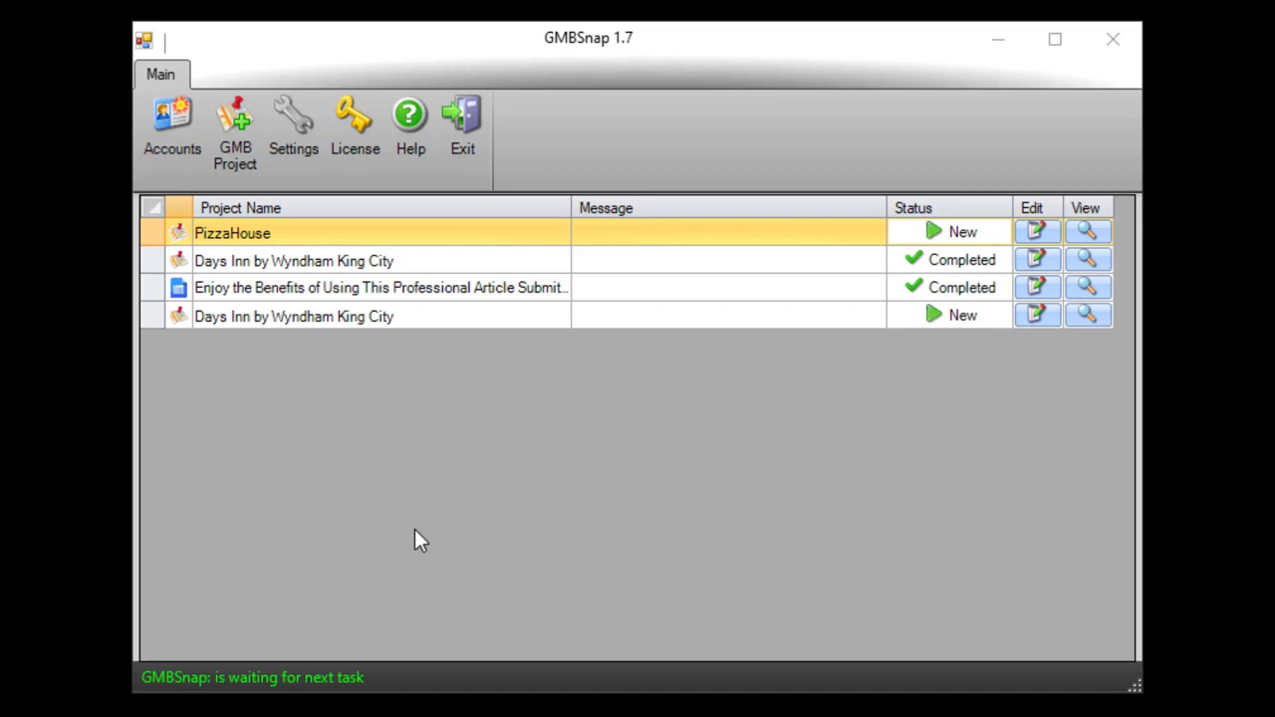
Enable debug mode in the program options.
click(275, 122)
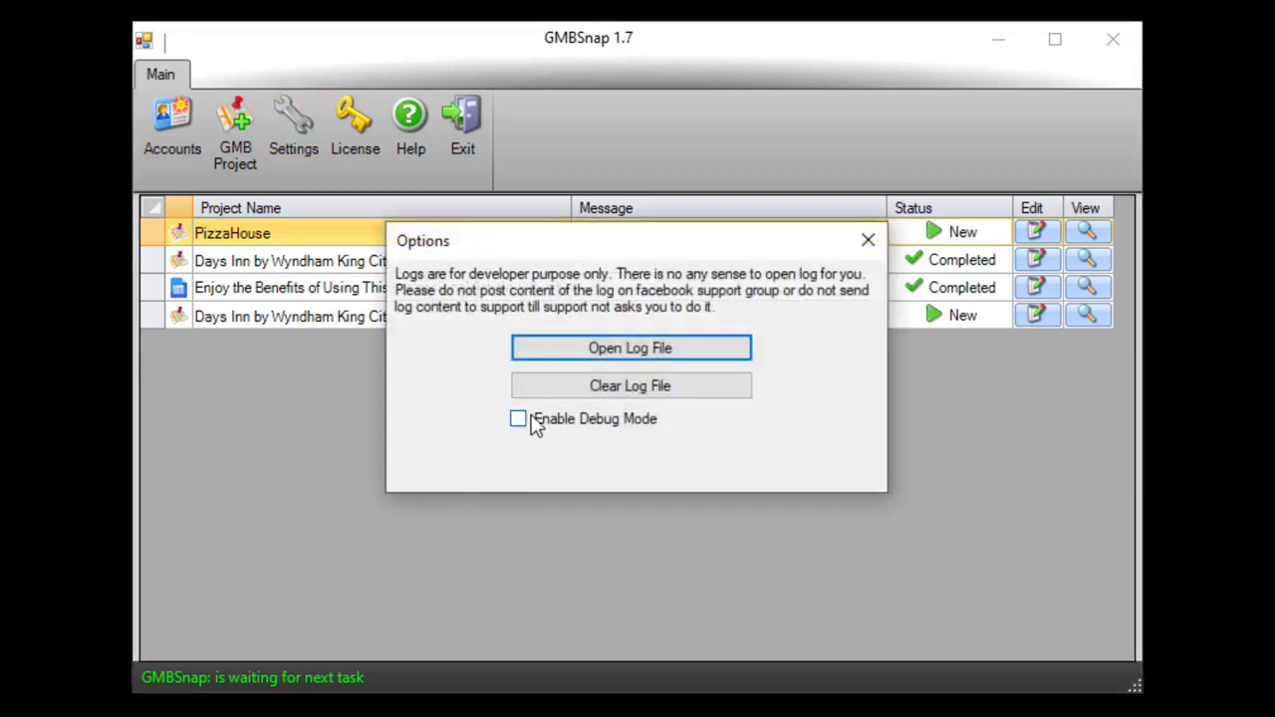
click(536, 423)
click(868, 240)
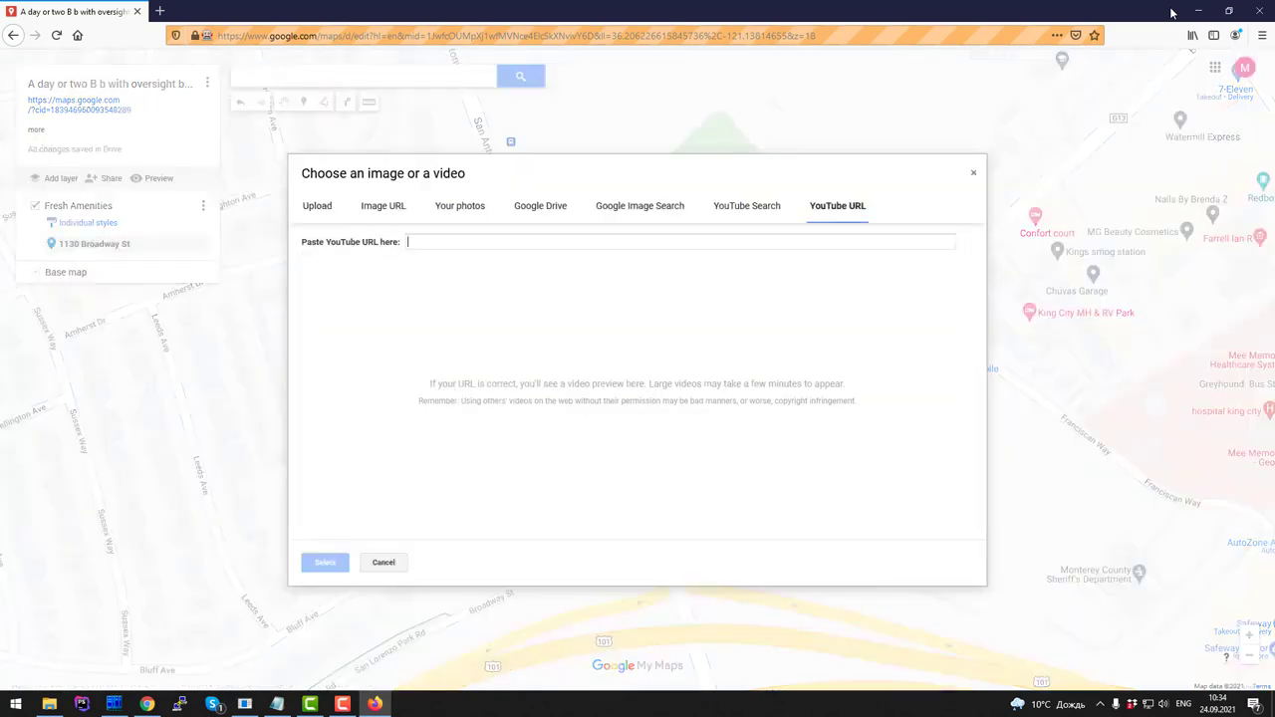
text(https://www.youtube.com/watch?v=TUtUU2YkLNc)
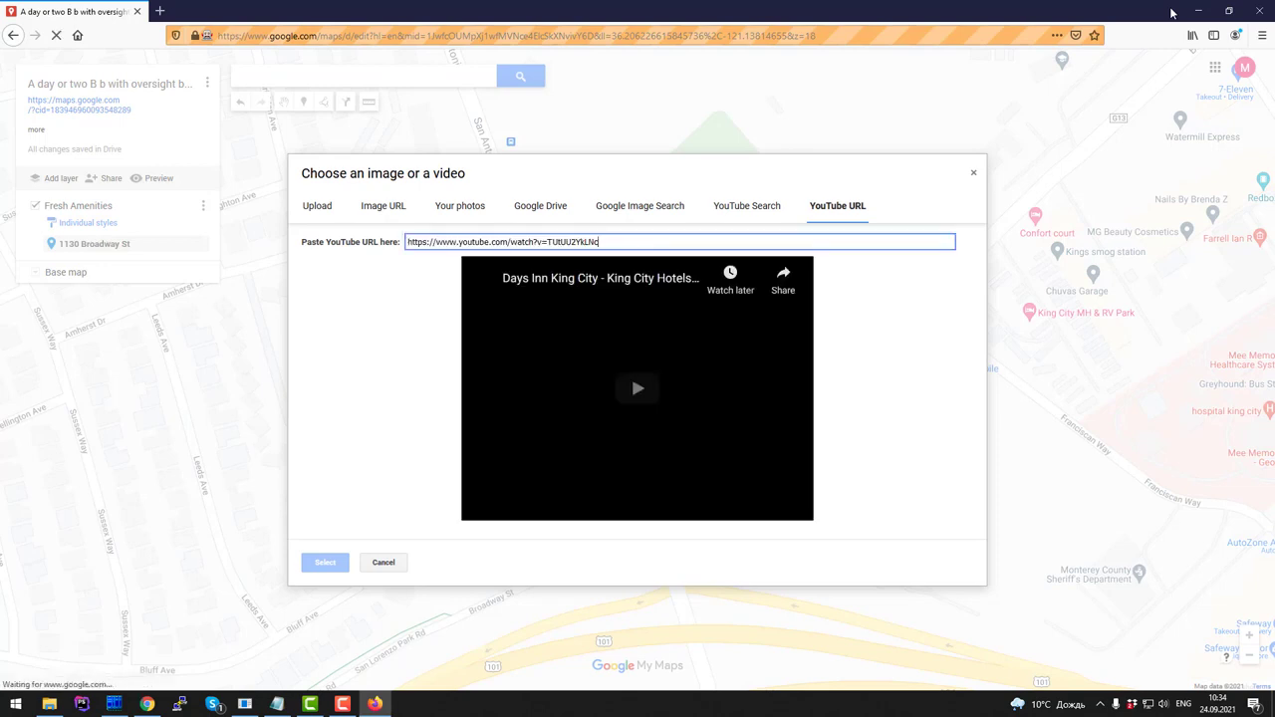
key(Return)
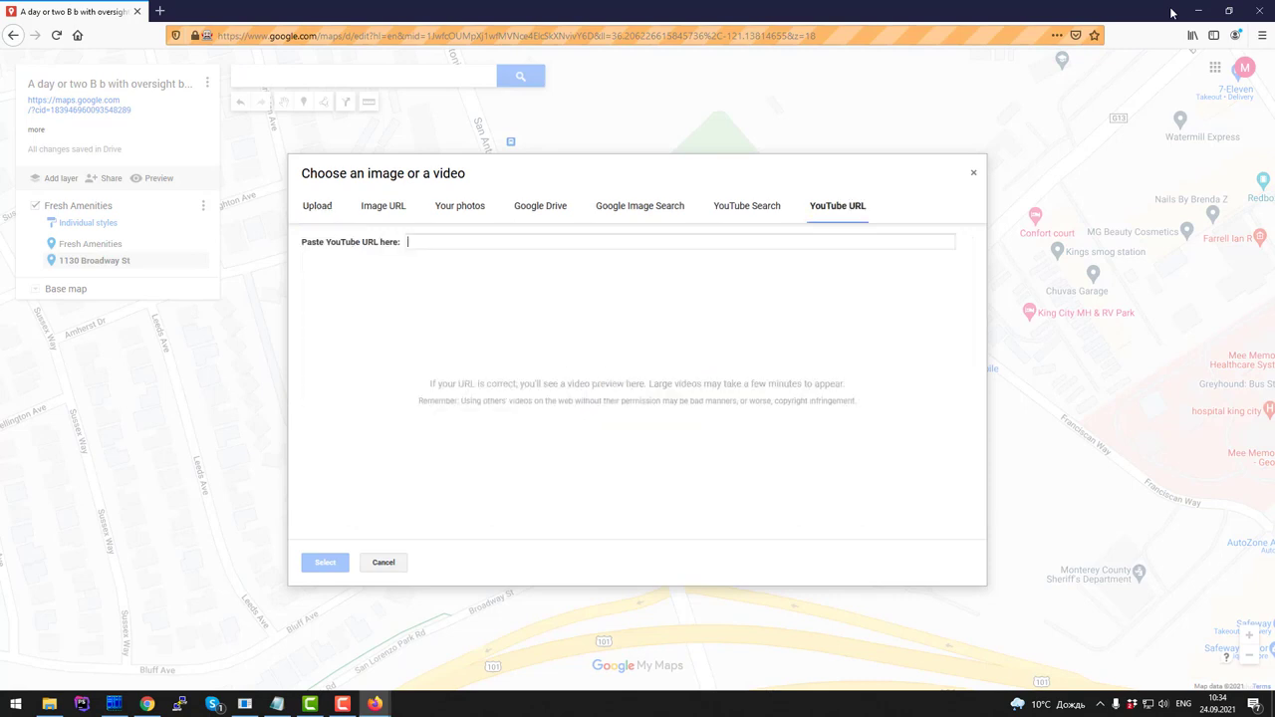
key(Return)
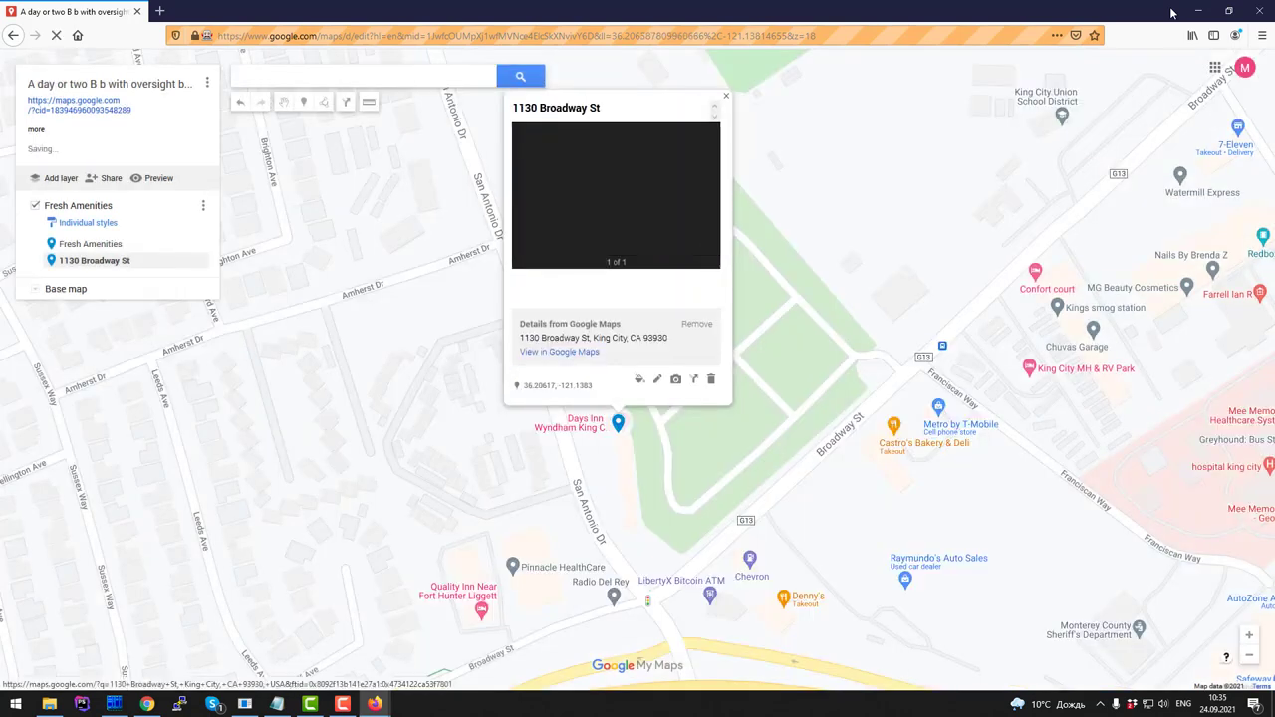
Rename the second map marker San Lorenzo Park and give it the Wyndham image URL ending in 11935_exterior_day_2.jpg.
key(Return)
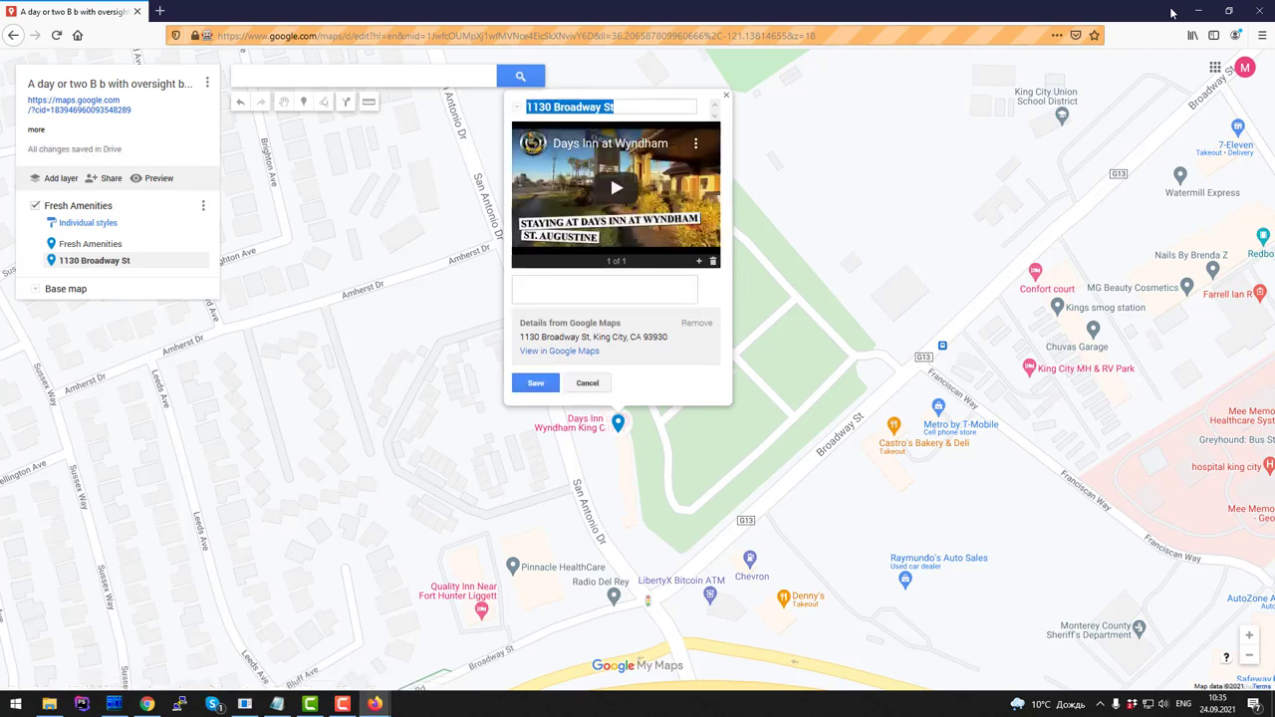
key(ctrl+v)
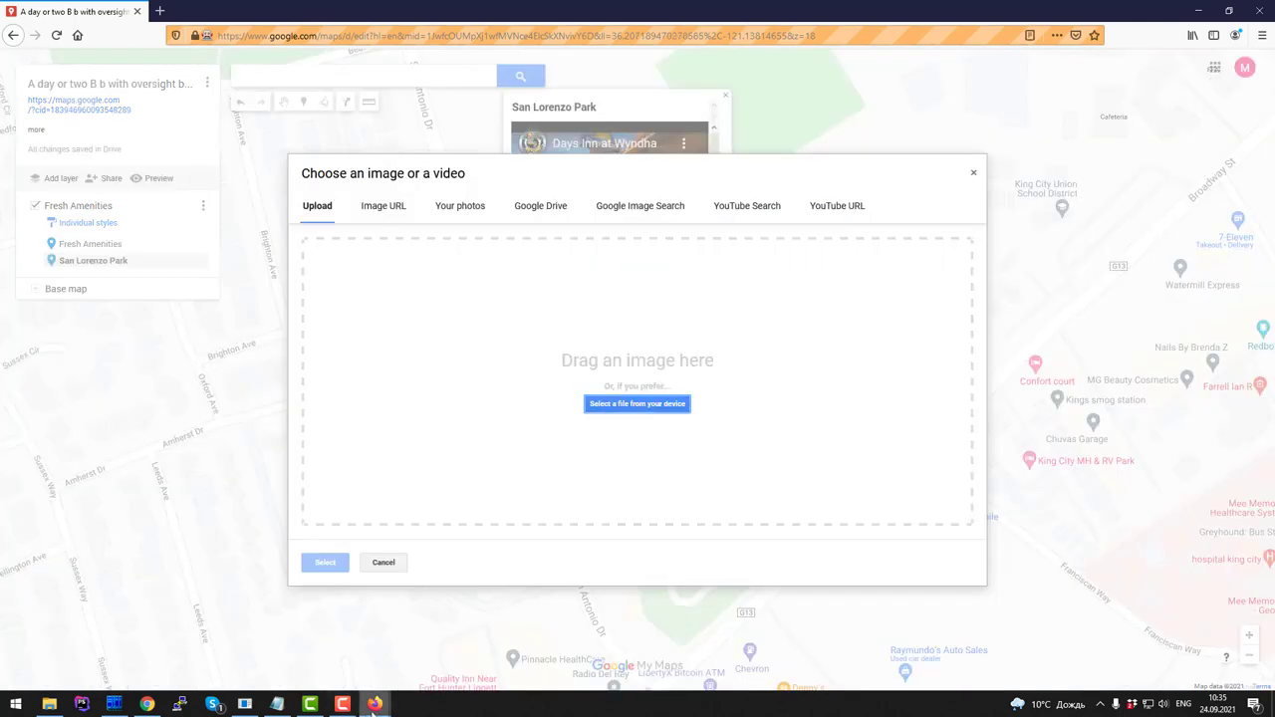
mouse_move(374, 703)
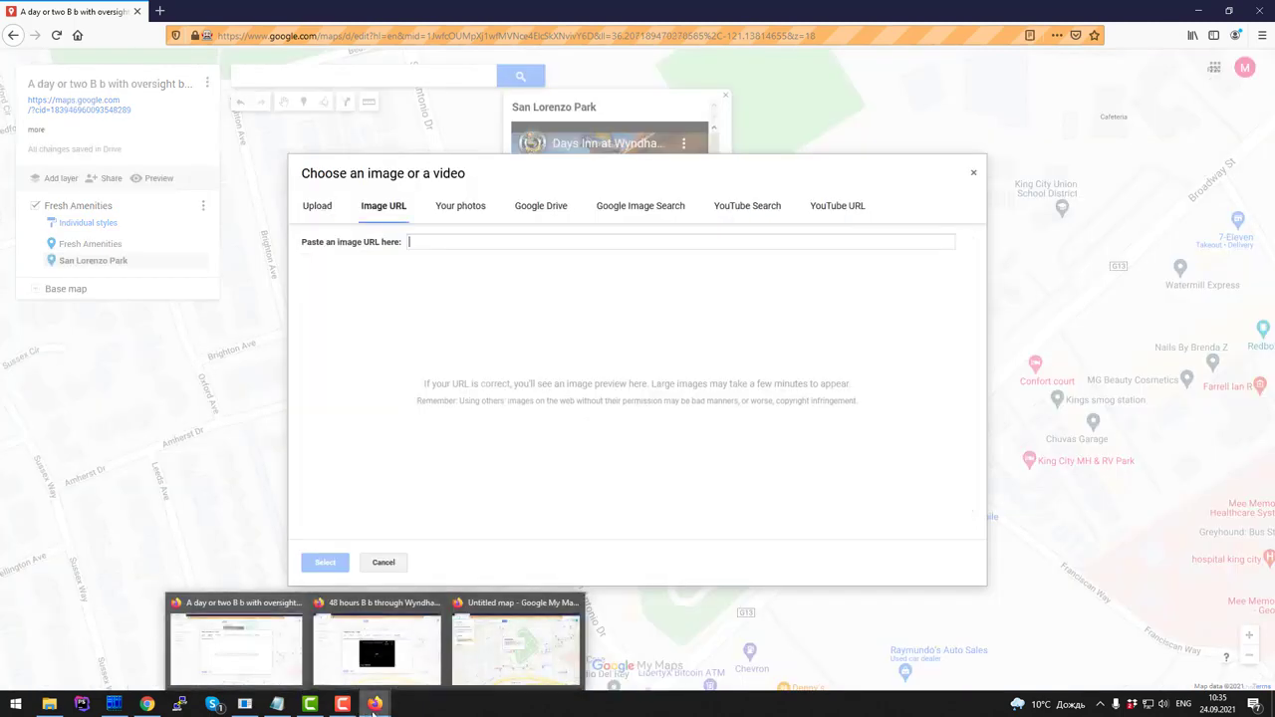
text(https://www.wyndhamhotels.com/content/dam/property-images/en-us/di/us/ca/king-city/11935/11935_exterior_day_2.jpg)
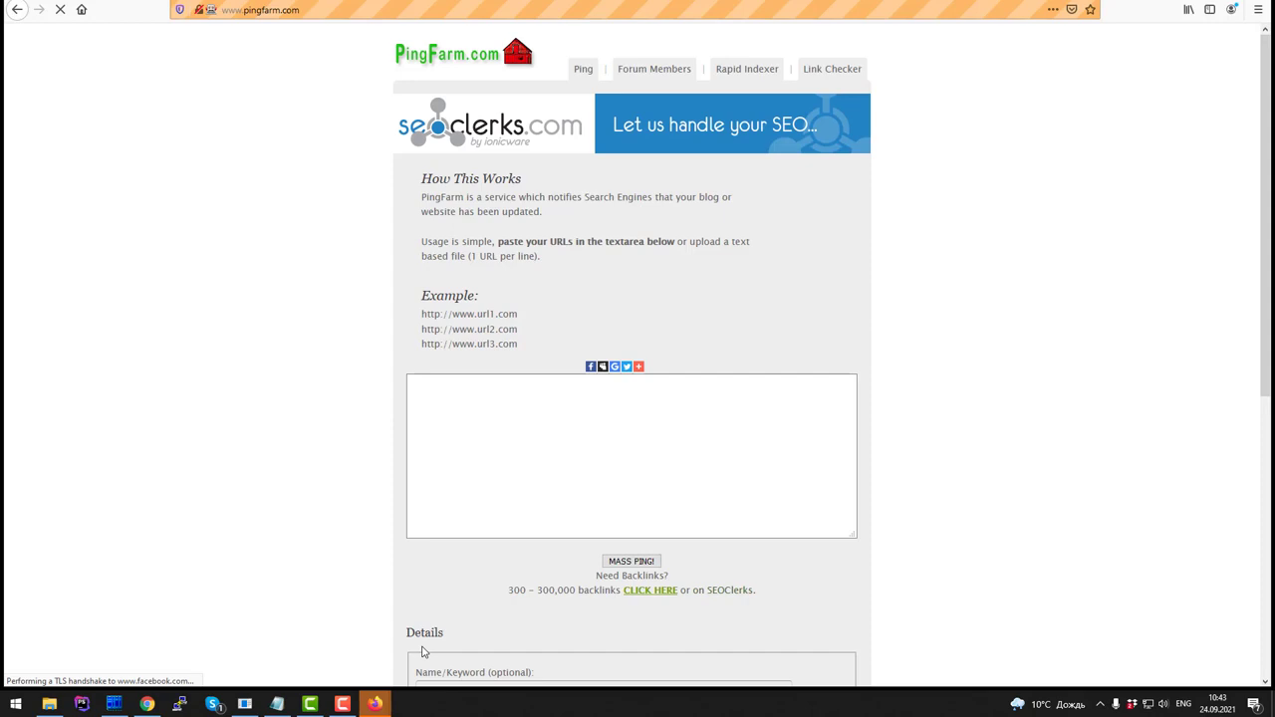
Paste the URLs into PingFarm's mass ping list.
key(ctrl+v)
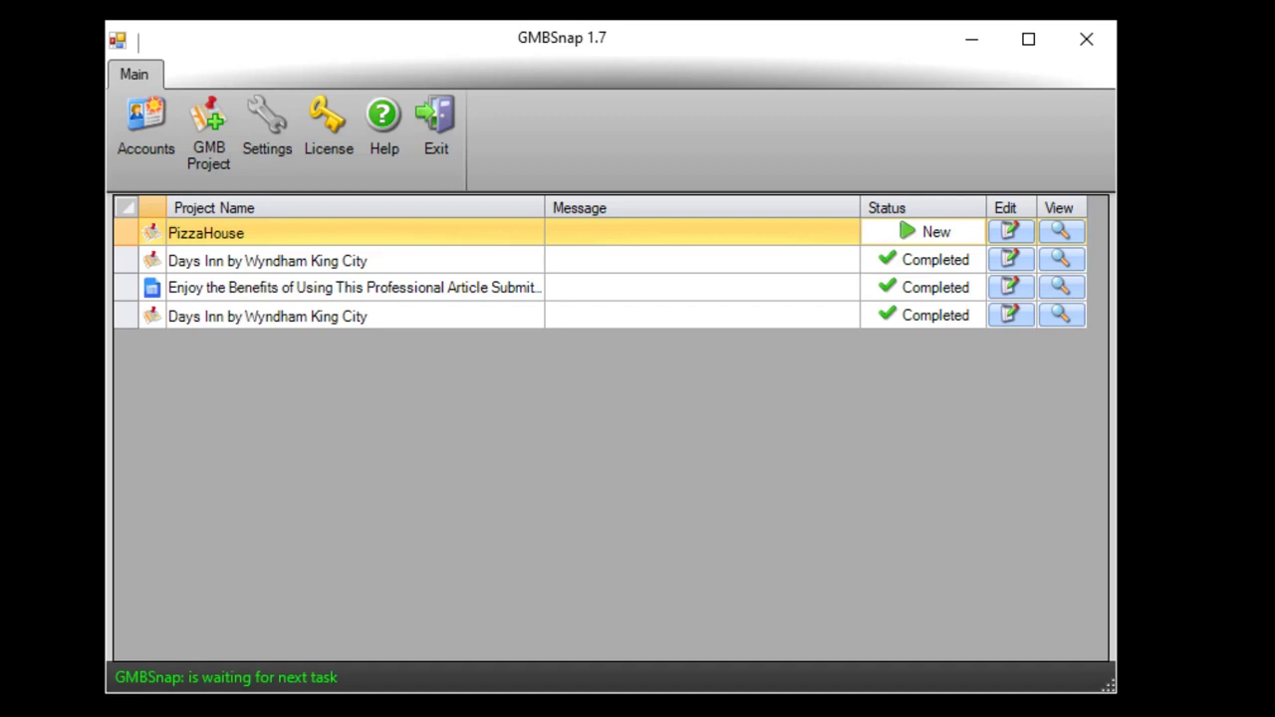
Open the links of the last completed Days Inn by Wyndham King City project and copy the first map URL.
click(1072, 318)
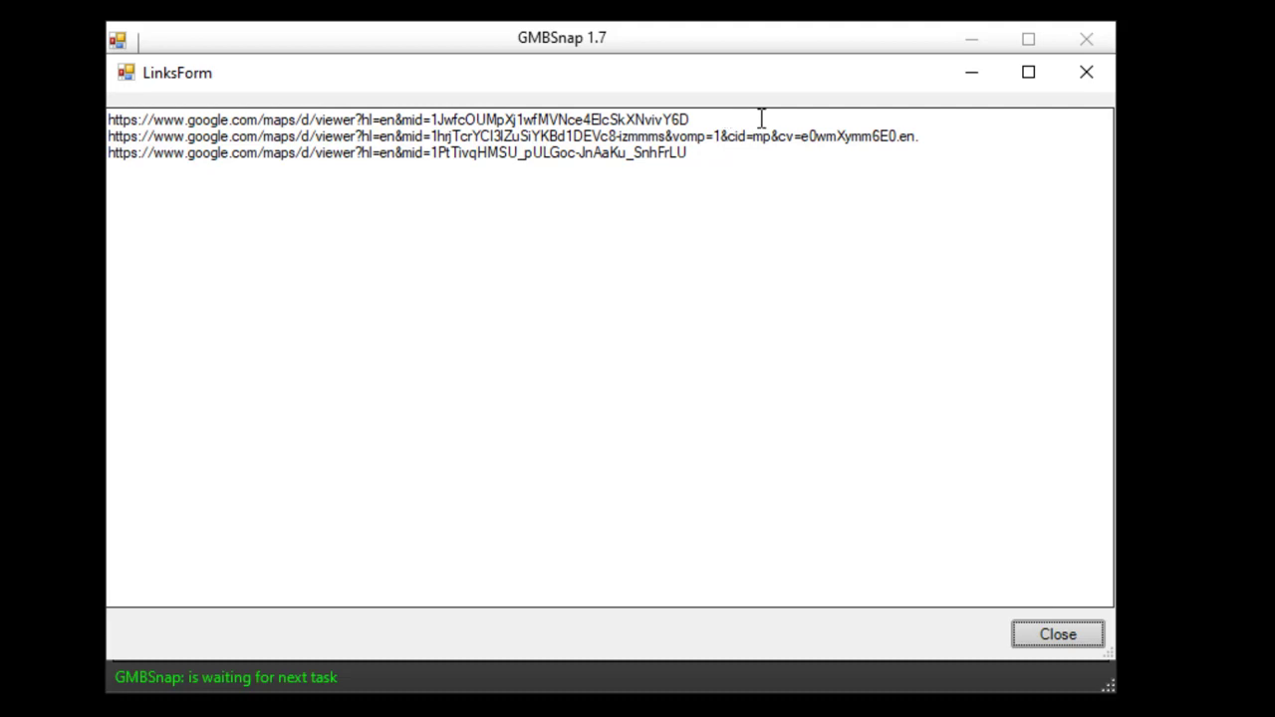
drag(732, 120, 128, 120)
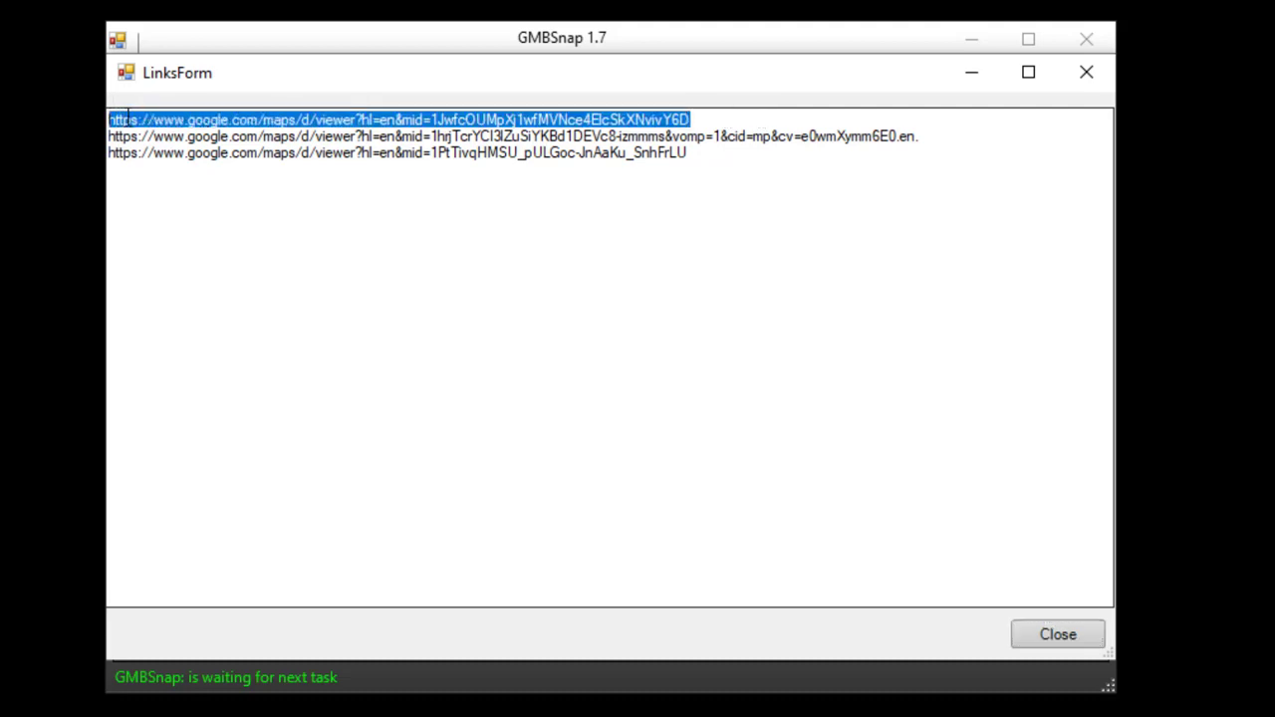
right_click(437, 111)
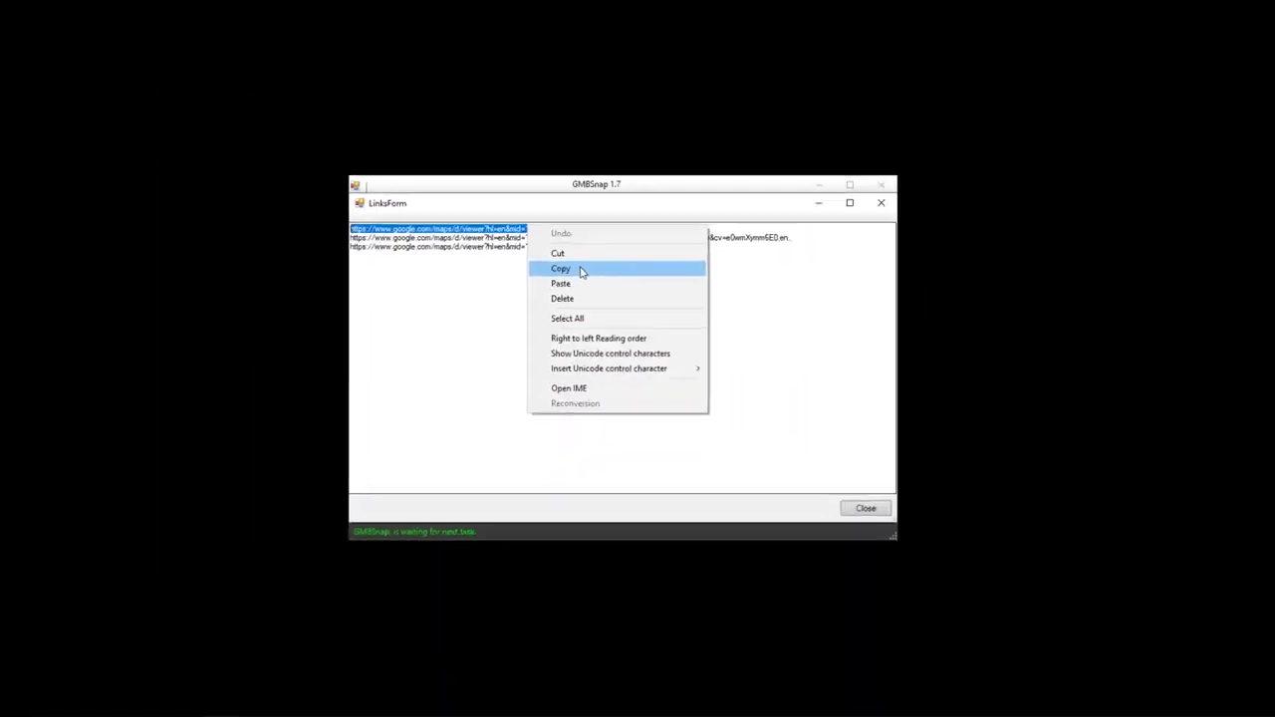
click(532, 191)
Switch to Chrome and load the copied map URL in place of the photographers search results.
click(134, 714)
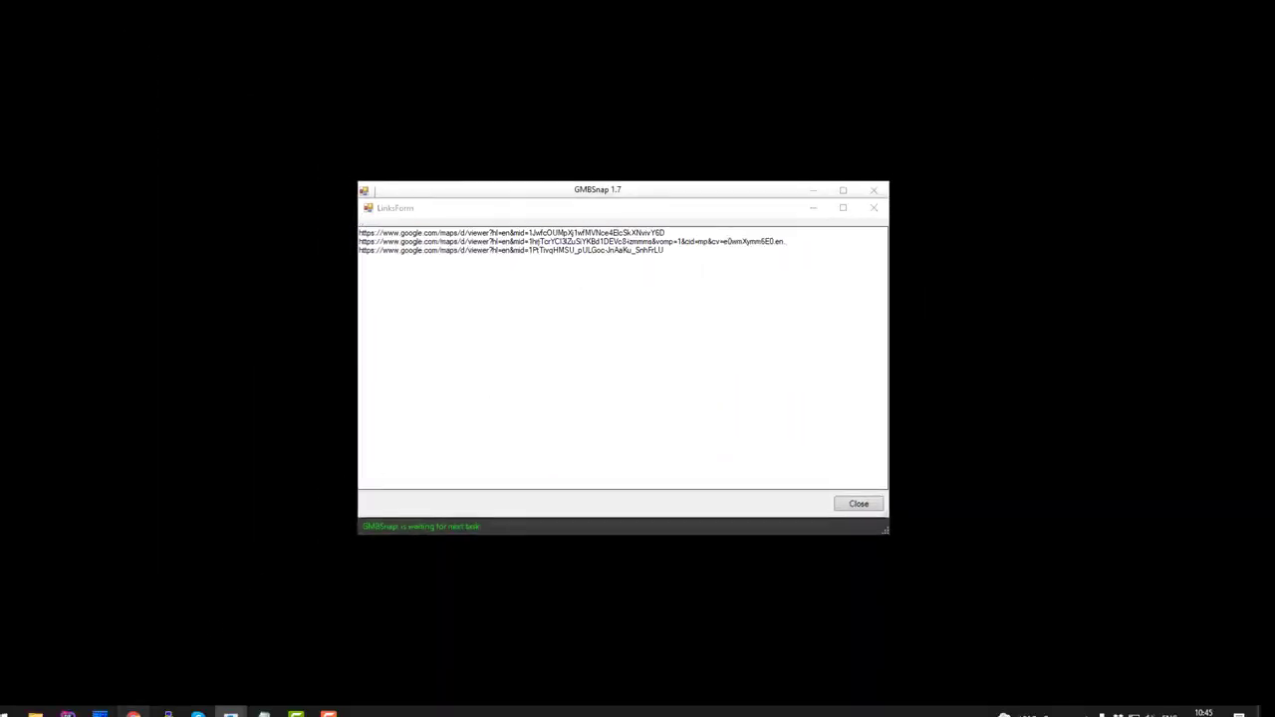
click(394, 52)
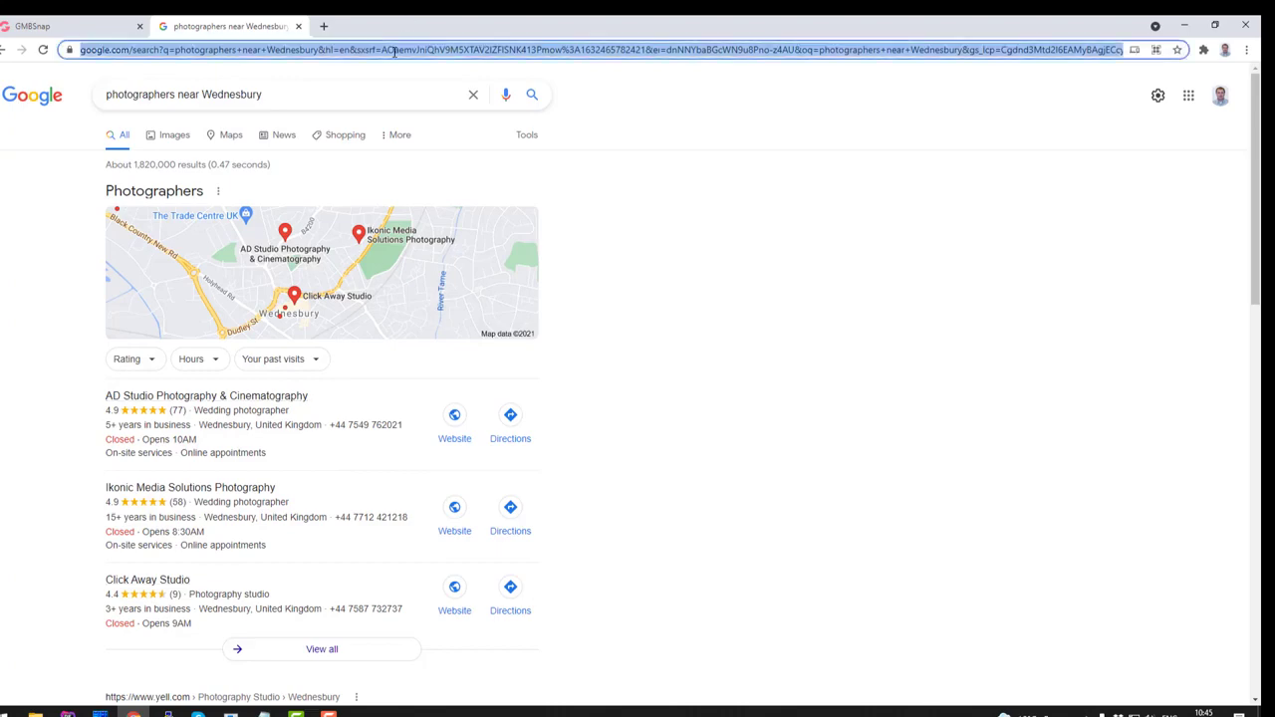
key(ctrl+v)
key(Return)
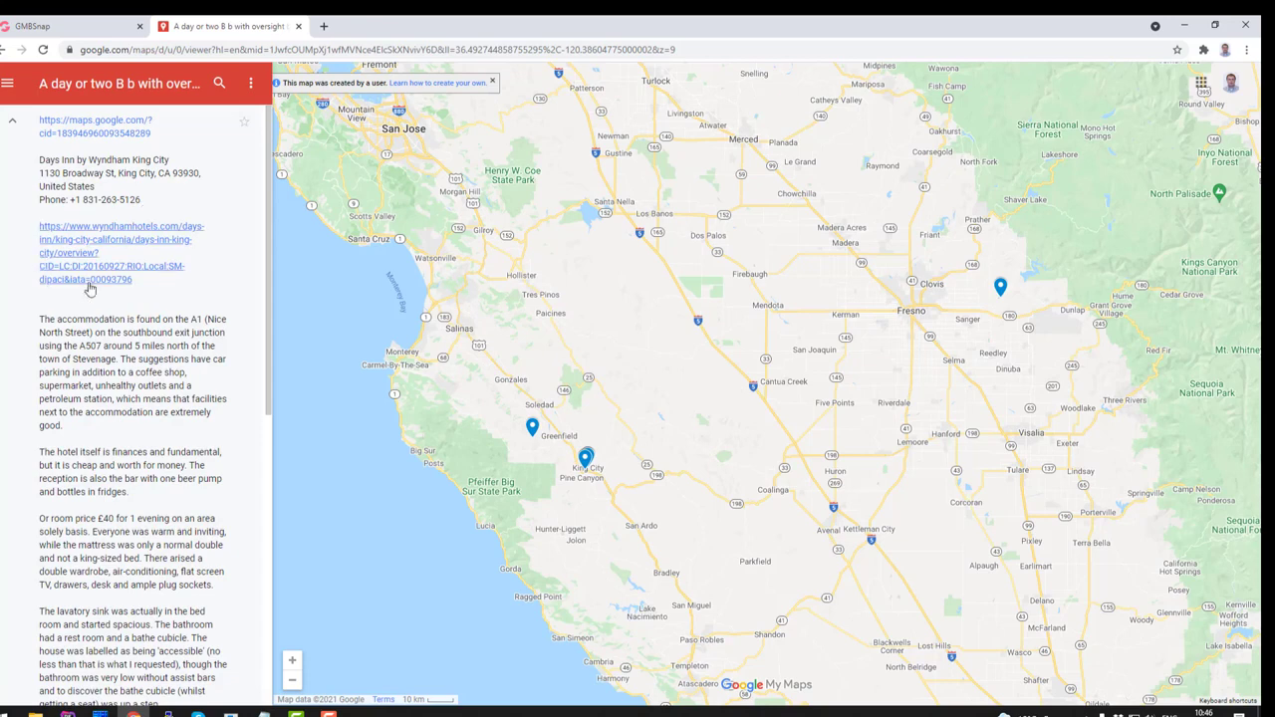
Read through the map description, then examine the first San Lorenzo Park marker's business details, website URL, article text and closing links.
scroll(160, 312, down, 5)
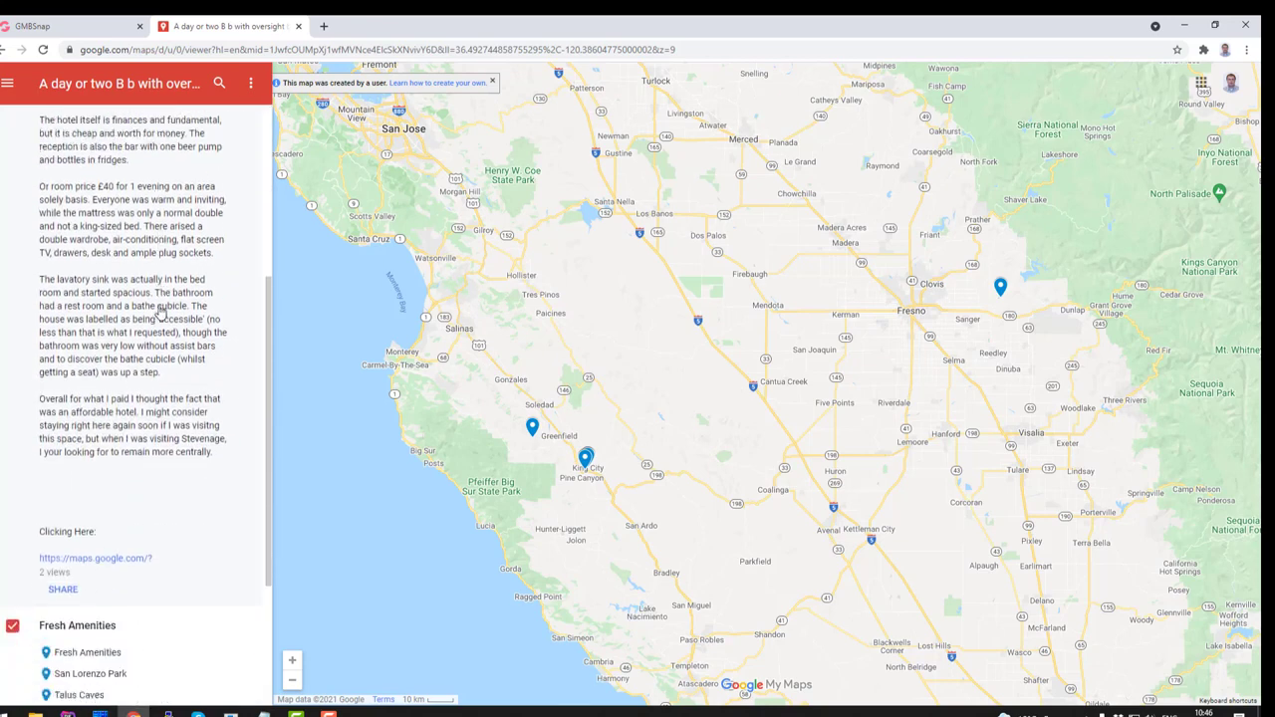
click(89, 674)
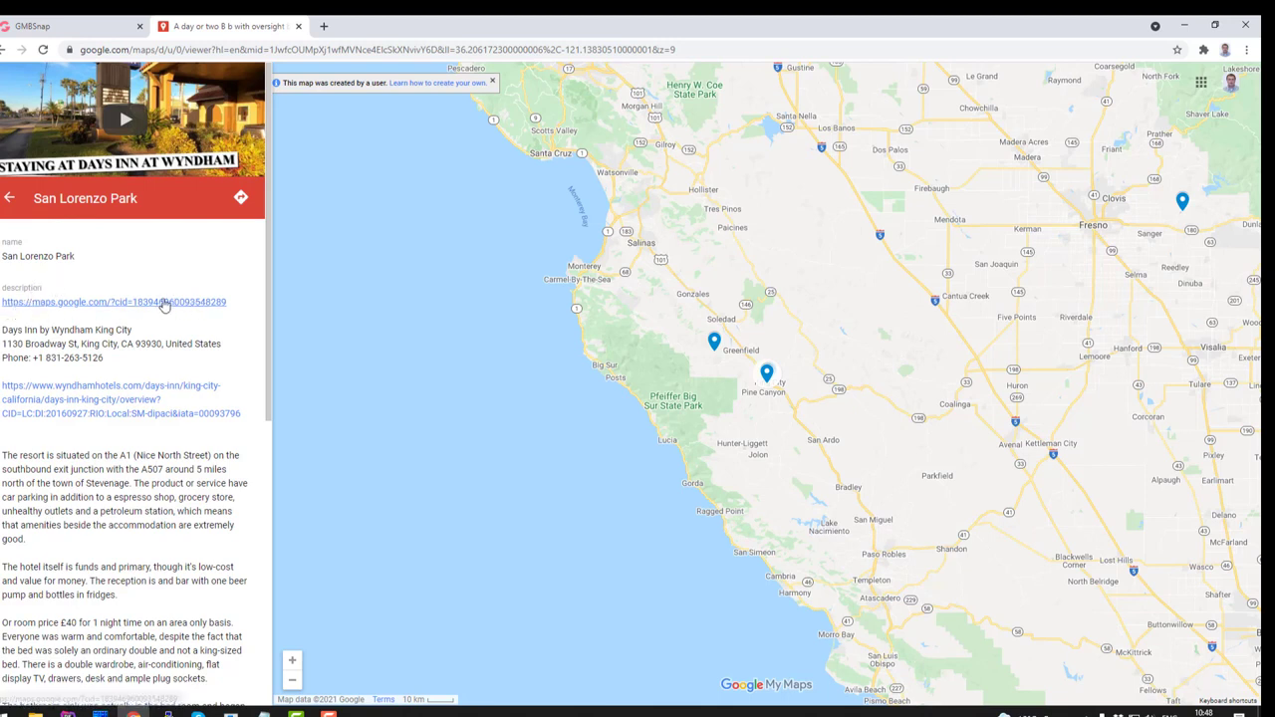
drag(1, 301, 134, 360)
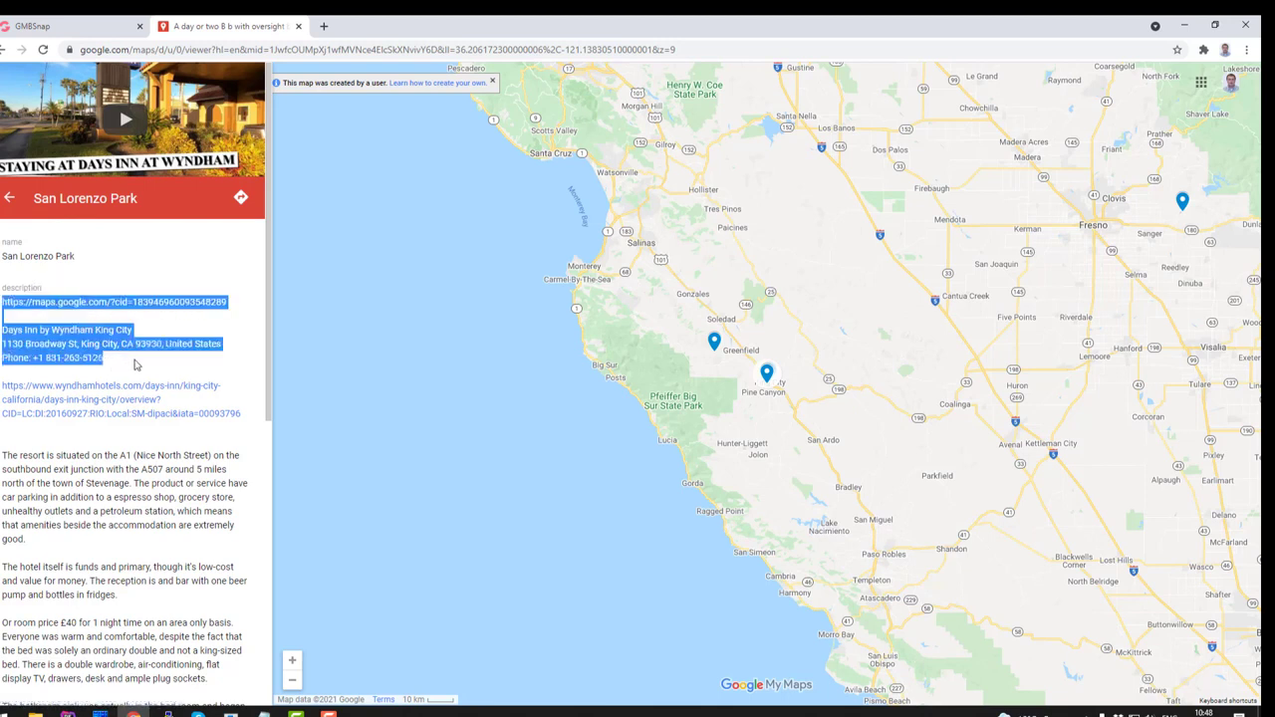
drag(249, 423, 9, 382)
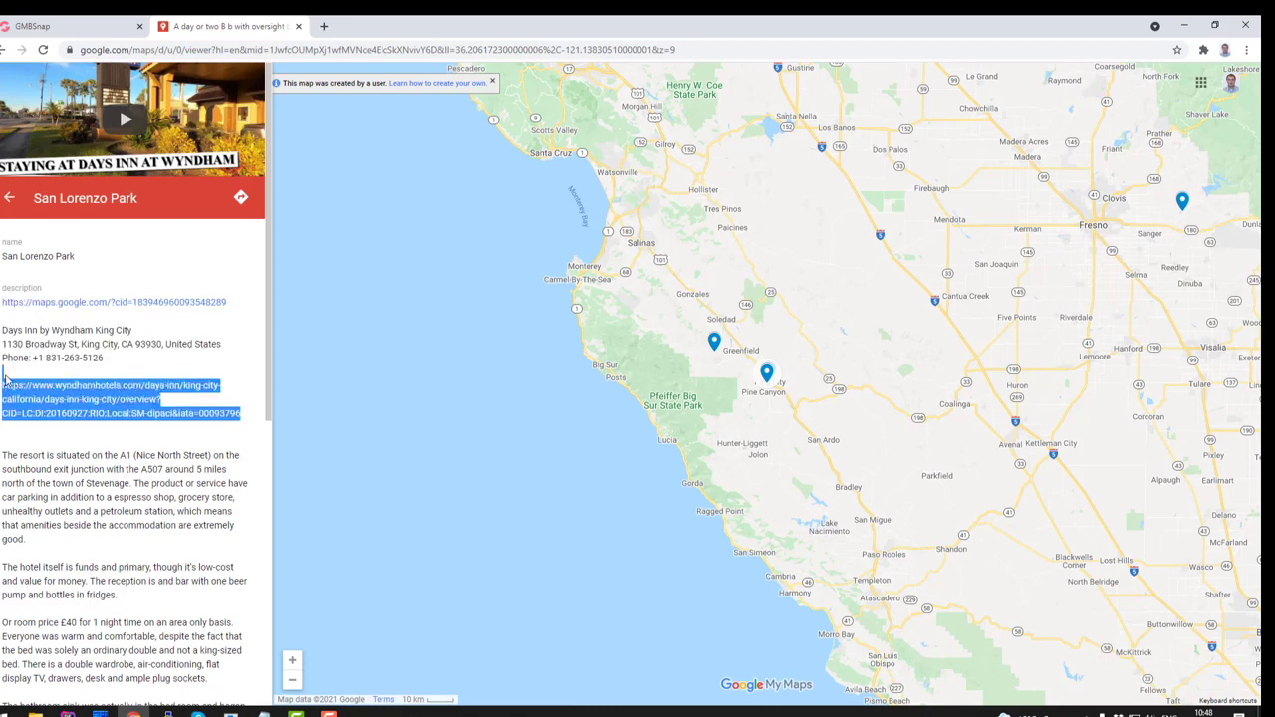
scroll(69, 435, down, 5)
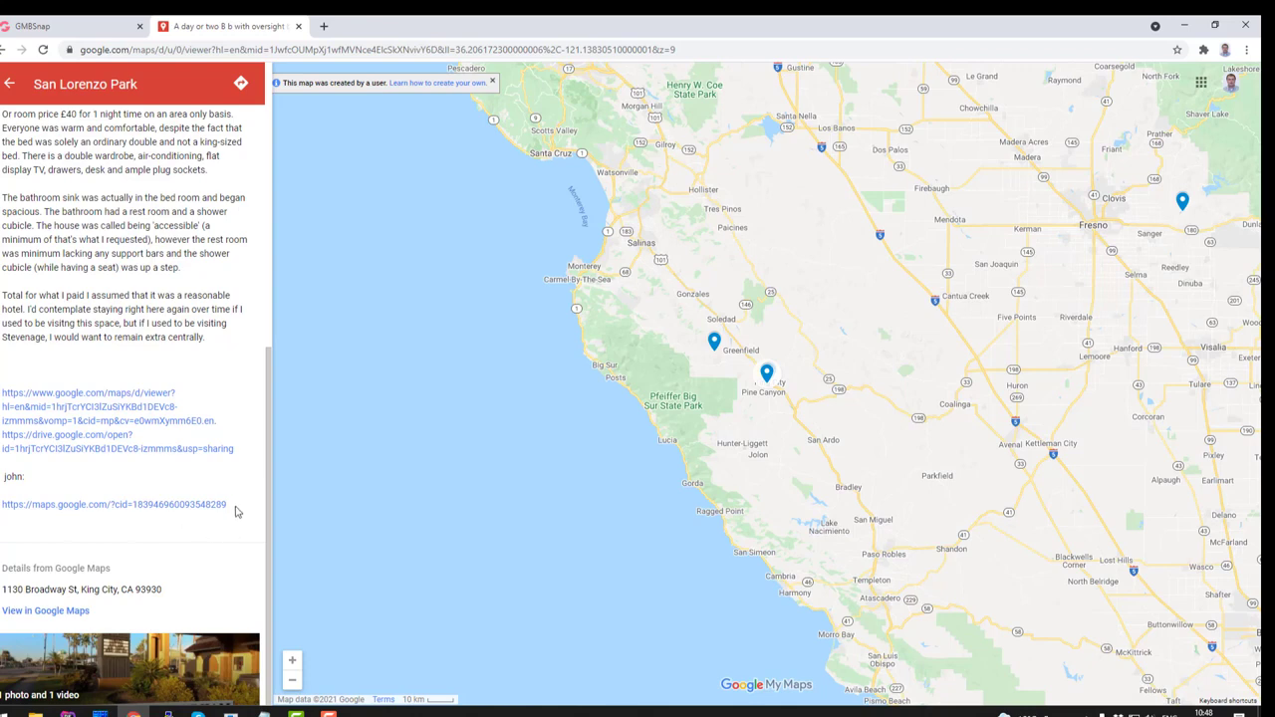
scroll(237, 511, up, 10)
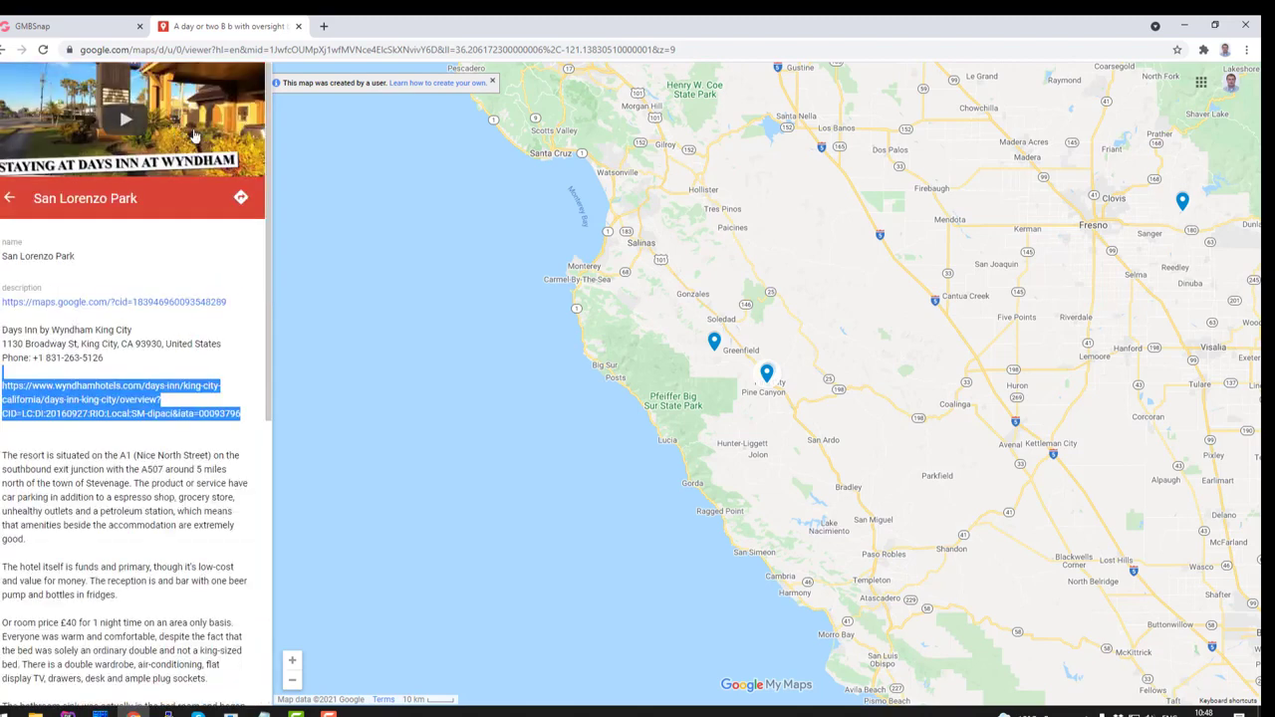
View the San Lorenzo Park marker's video and photo full size, and return to its details.
click(195, 135)
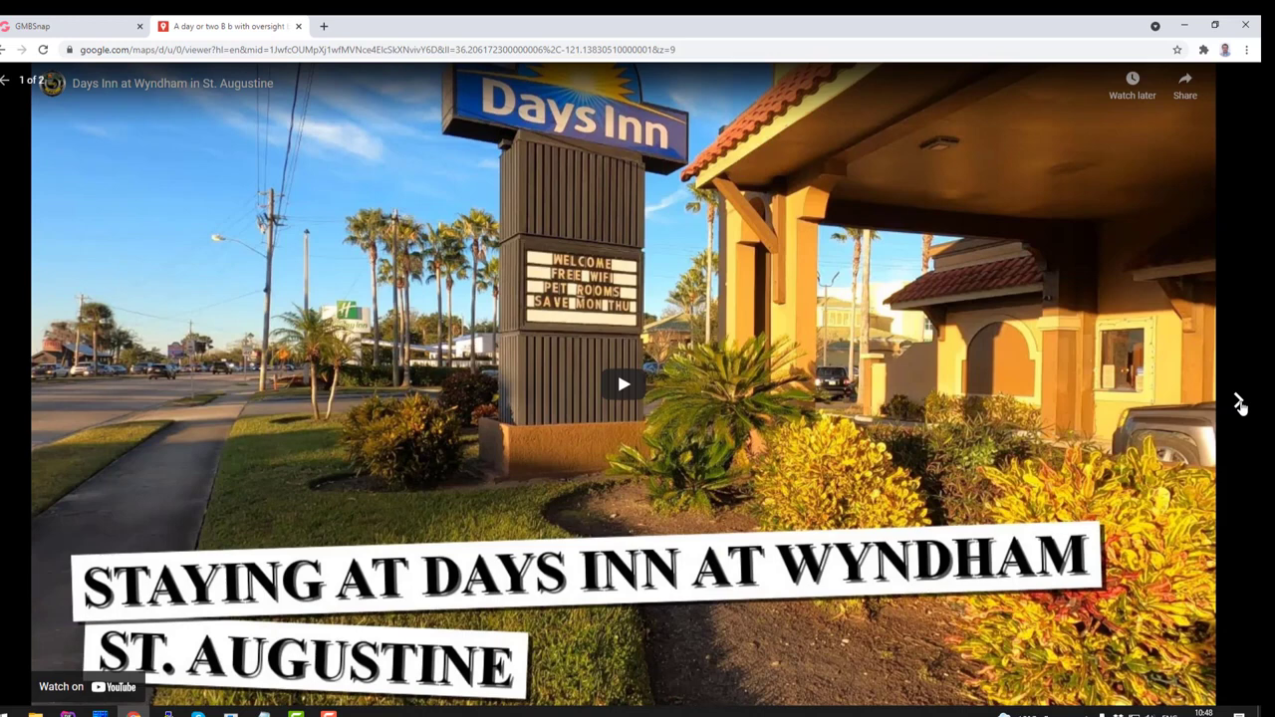
click(1239, 402)
key(Escape)
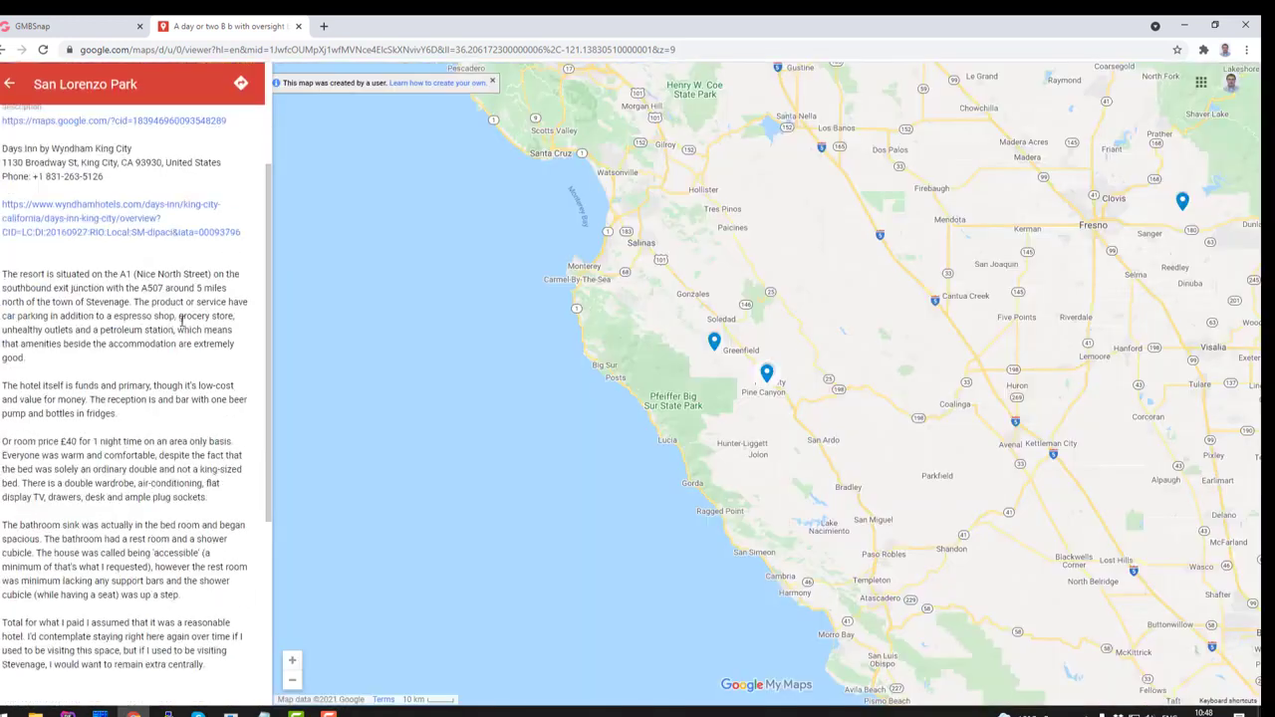
Return to the map's marker list and open the second Fresh Amenities marker to inspect its details.
scroll(127, 256, up, 4)
click(21, 204)
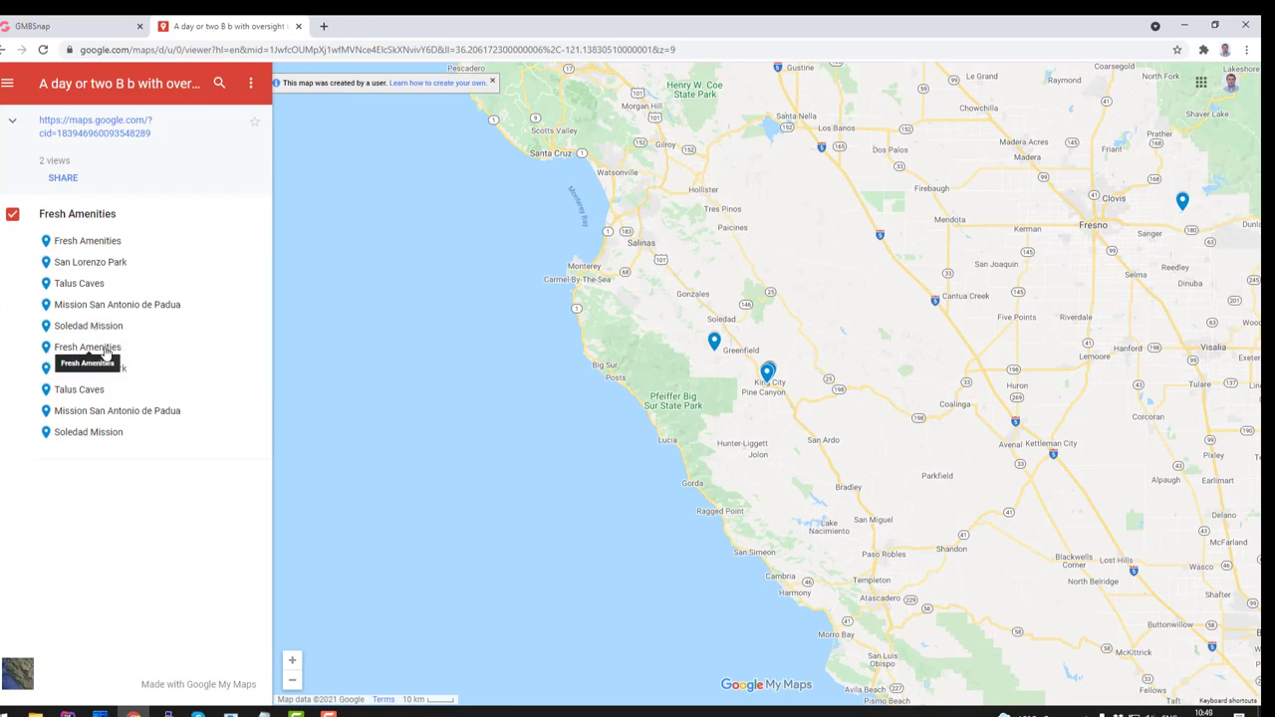
click(105, 349)
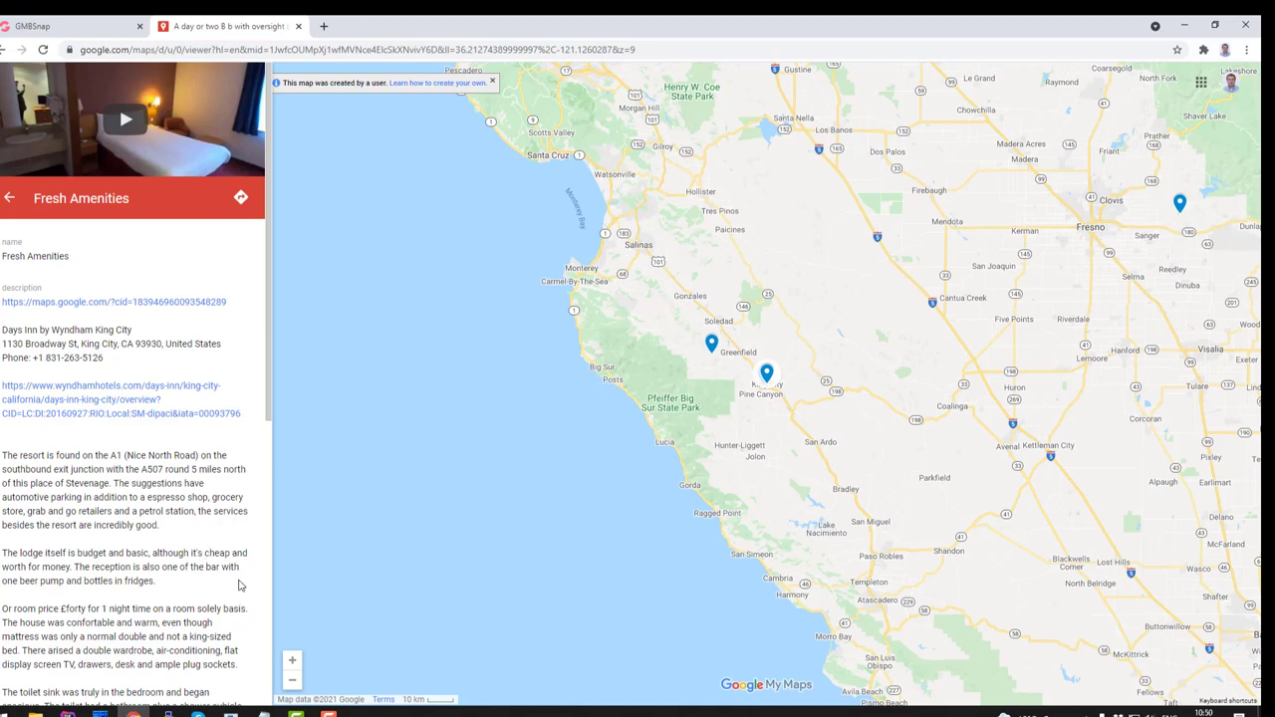
Copy the third map URL from the GMBSnap links list and load it in Chrome.
mouse_move(230, 709)
click(299, 662)
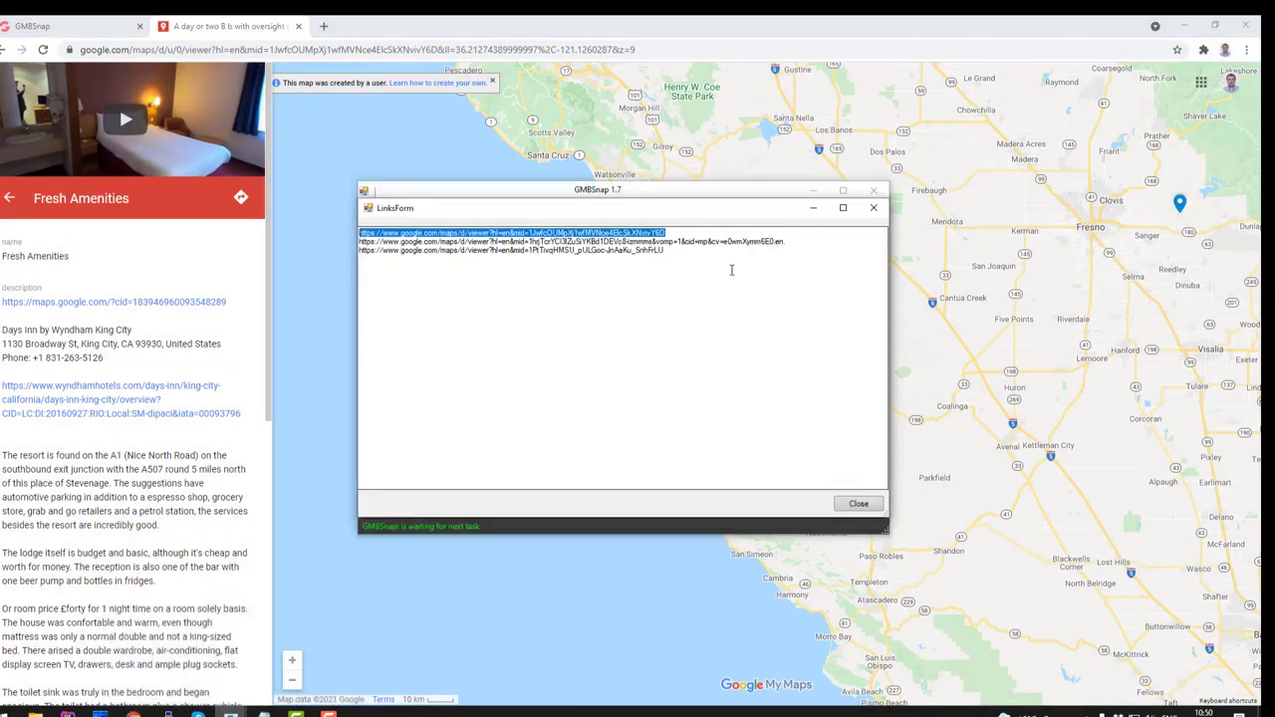
drag(692, 257, 274, 265)
click(294, 46)
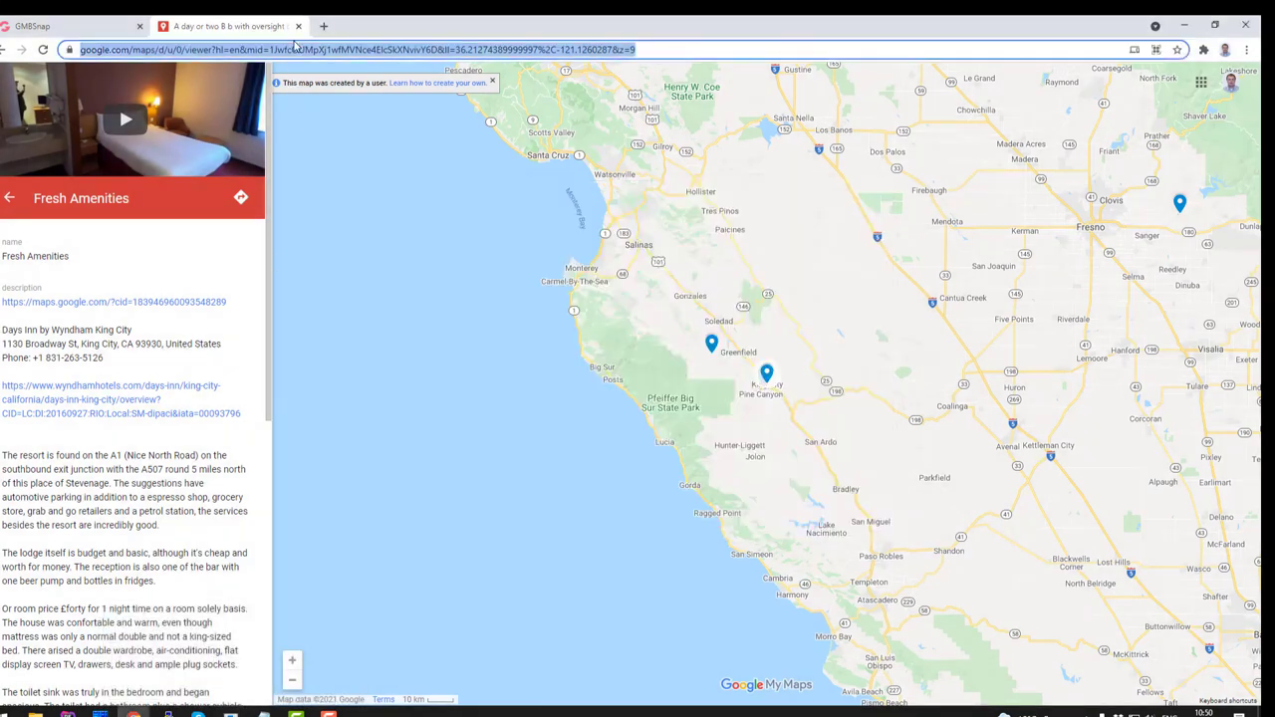
key(ctrl+v)
key(Return)
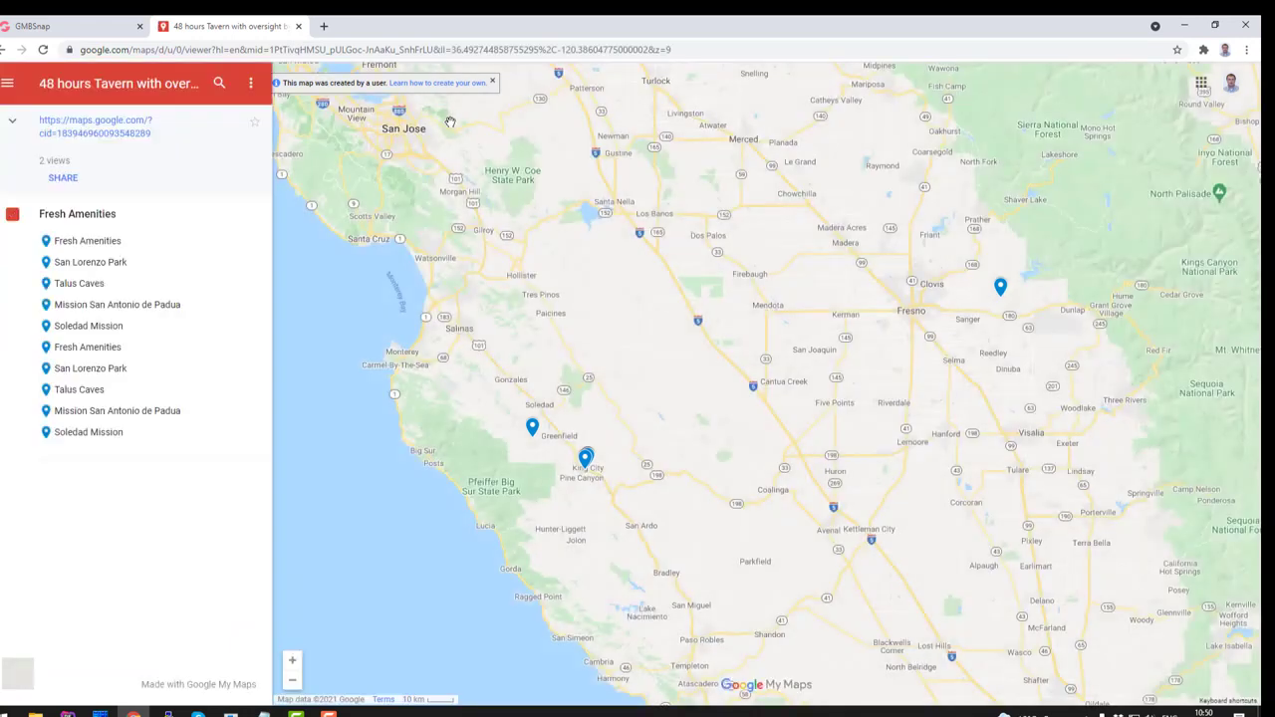